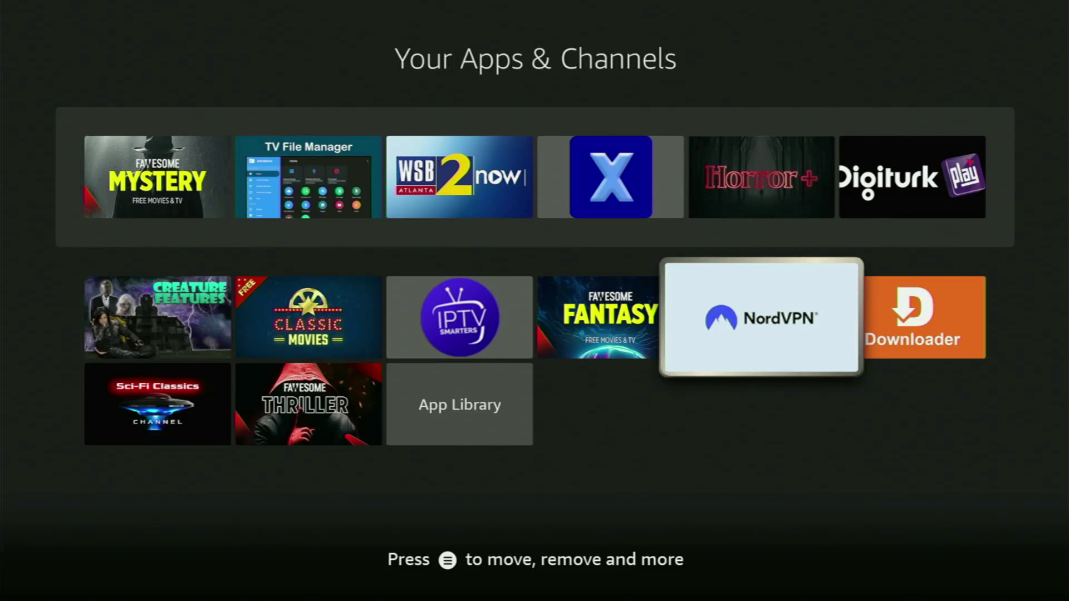
Step: Look over the apps grid around IPTV Smarters, then go Home and focus Find
{"action": "key", "text": "Left"}
{"action": "key", "text": "Left"}
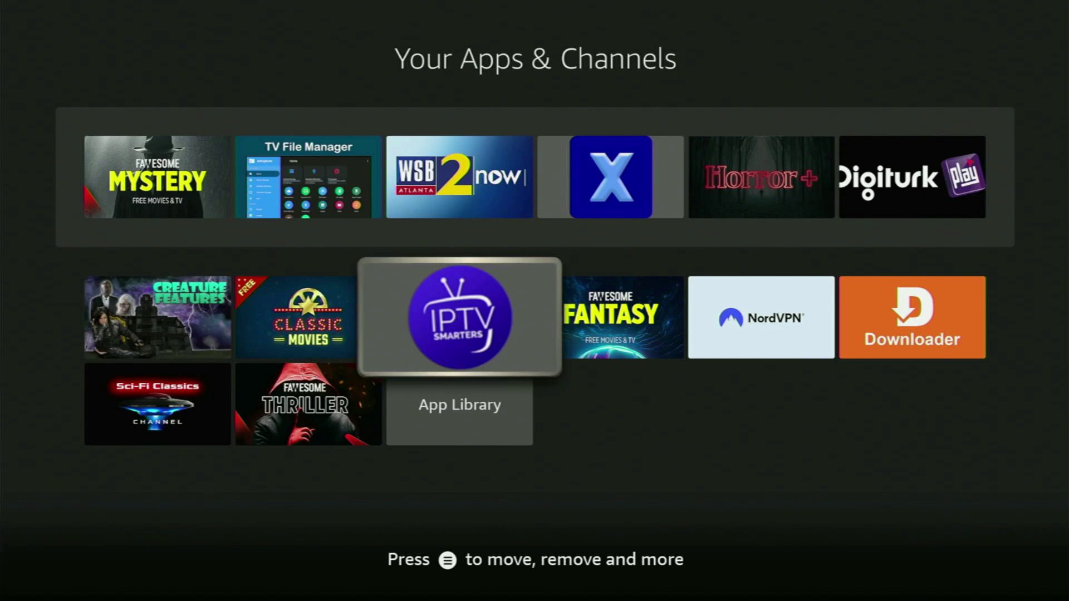
{"action": "key", "text": "Right"}
{"action": "key", "text": "Left"}
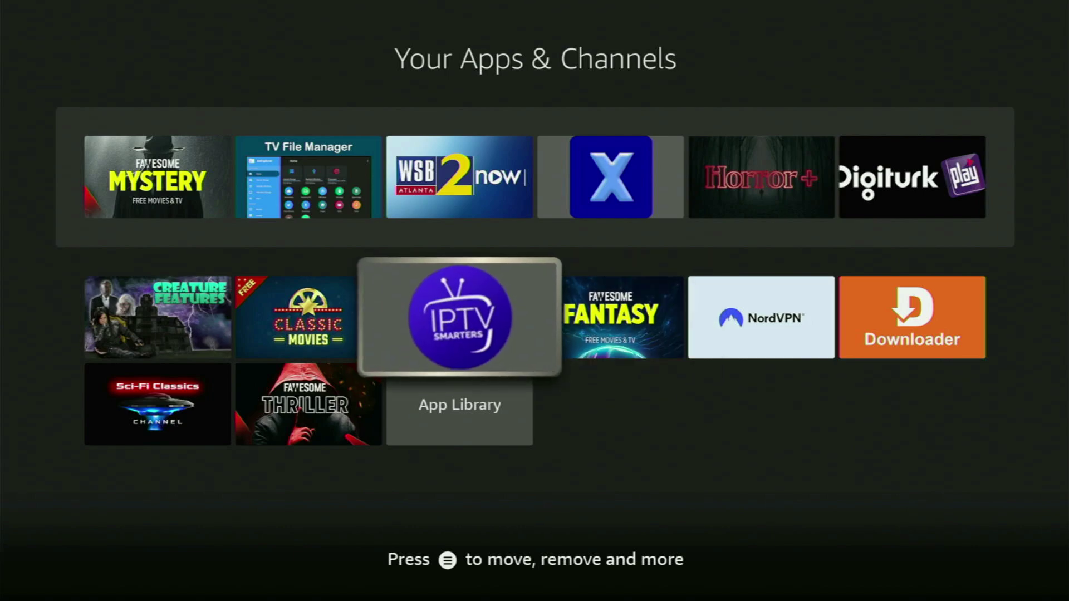
{"action": "key", "text": "Left"}
{"action": "key", "text": "Right"}
{"action": "key", "text": "Right"}
{"action": "key", "text": "Right"}
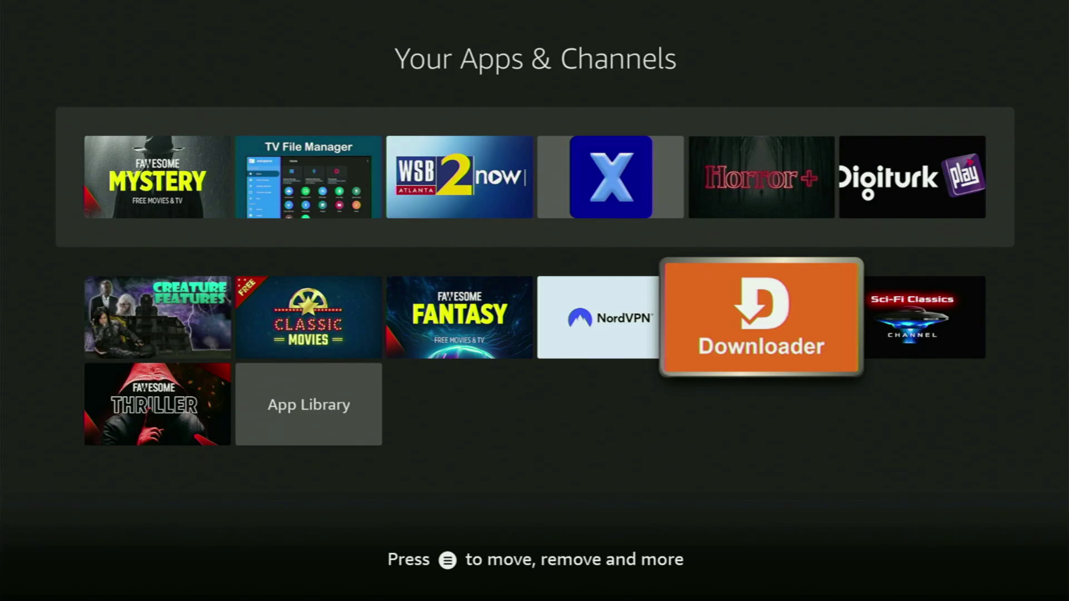
{"action": "key", "text": "Escape"}
{"action": "key", "text": "Left"}
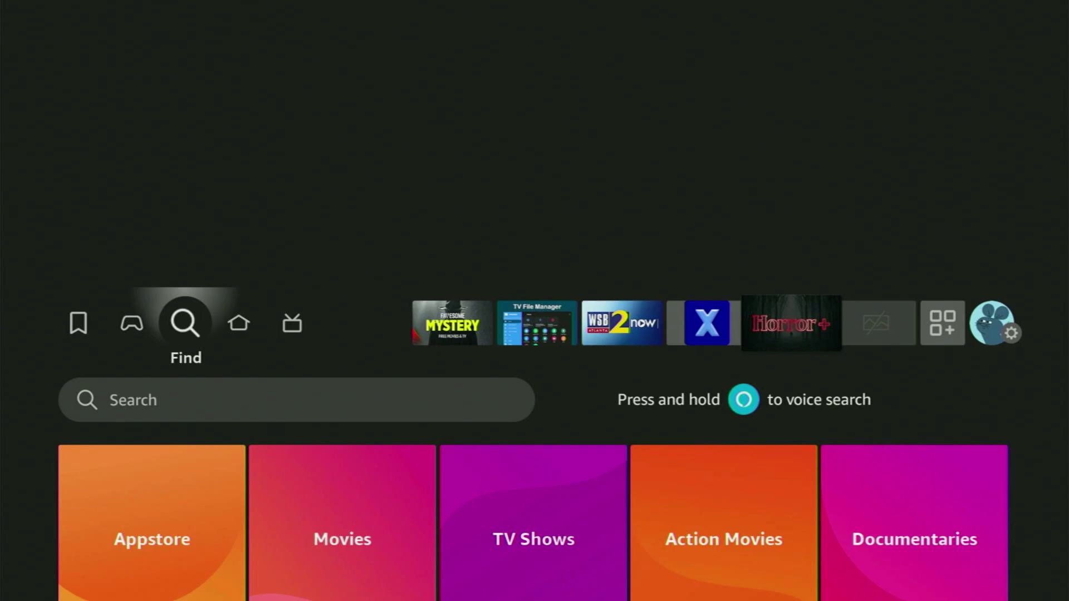
Step: Spell 'Down' into the Fire TV search with the on-screen keyboard
{"action": "key", "text": "Down"}
{"action": "key", "text": "Return"}
{"action": "key", "text": "Right"}
{"action": "key", "text": "Right"}
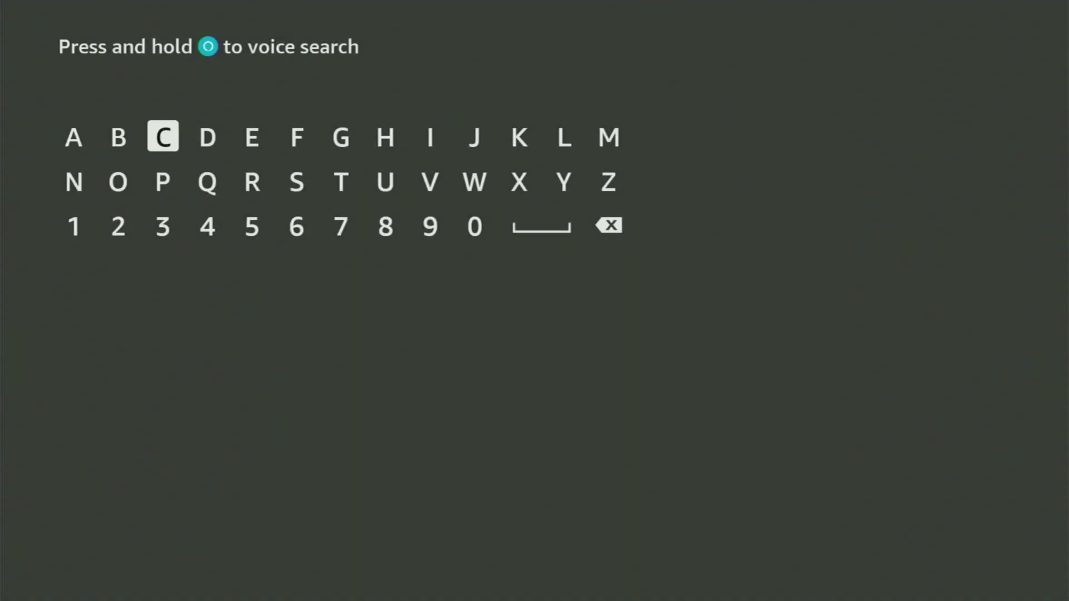
{"action": "key", "text": "Right"}
{"action": "key", "text": "Return"}
{"action": "key", "text": "Down"}
{"action": "key", "text": "Left"}
{"action": "key", "text": "Left"}
{"action": "key", "text": "Return"}
{"action": "key", "text": "Right"}
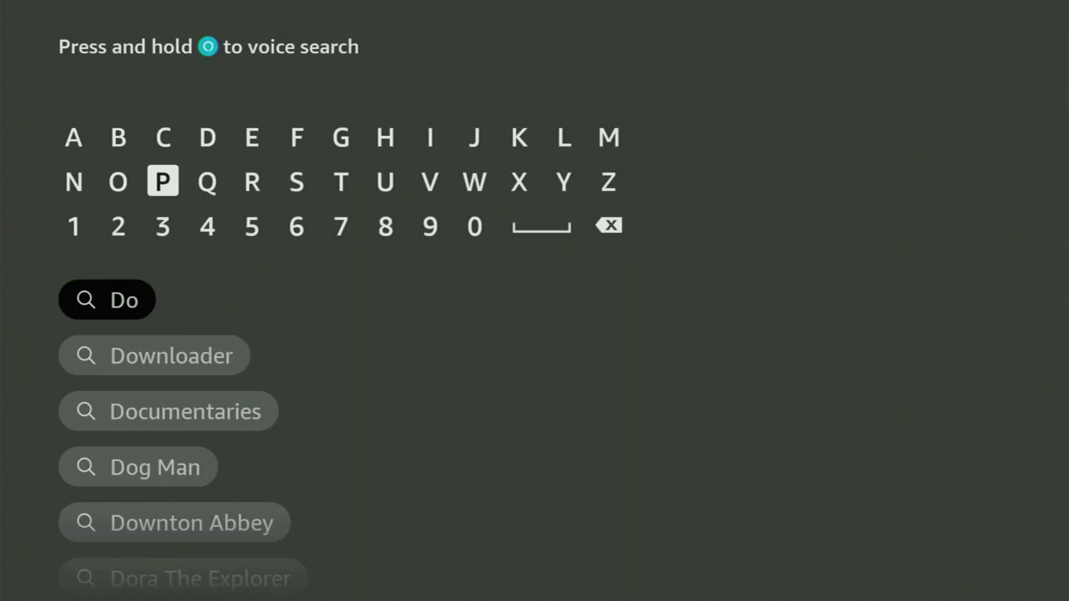
{"action": "key", "text": "Right"}
{"action": "key", "text": "Right"}
{"action": "key", "text": "Right"}
{"action": "key", "text": "Right"}
{"action": "key", "text": "Right"}
{"action": "key", "text": "Right"}
{"action": "key", "text": "Right"}
{"action": "key", "text": "Return"}
{"action": "key", "text": "Left"}
{"action": "key", "text": "Left"}
{"action": "key", "text": "Left"}
{"action": "key", "text": "Left"}
{"action": "key", "text": "Left"}
{"action": "key", "text": "Left"}
{"action": "key", "text": "Left"}
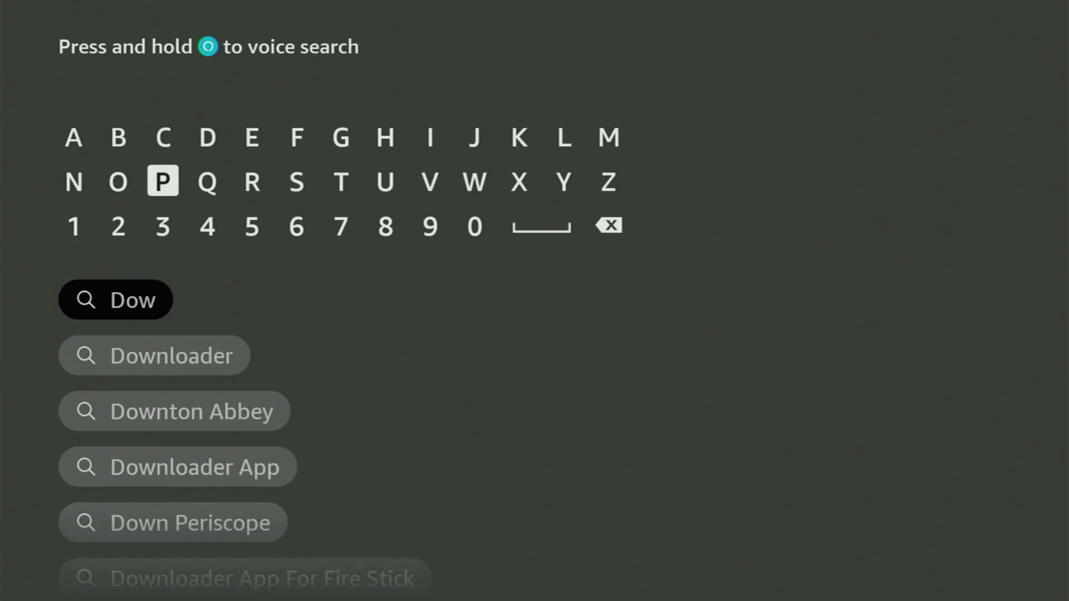
{"action": "key", "text": "Left"}
{"action": "key", "text": "Left"}
{"action": "key", "text": "Return"}
{"action": "key", "text": "Right"}
{"action": "key", "text": "Right"}
{"action": "key", "text": "Right"}
{"action": "key", "text": "Right"}
{"action": "key", "text": "Right"}
Step: Open the Downloader suggestion's results, browse the Search in apps row, and return Home
{"action": "key", "text": "Down"}
{"action": "key", "text": "Down"}
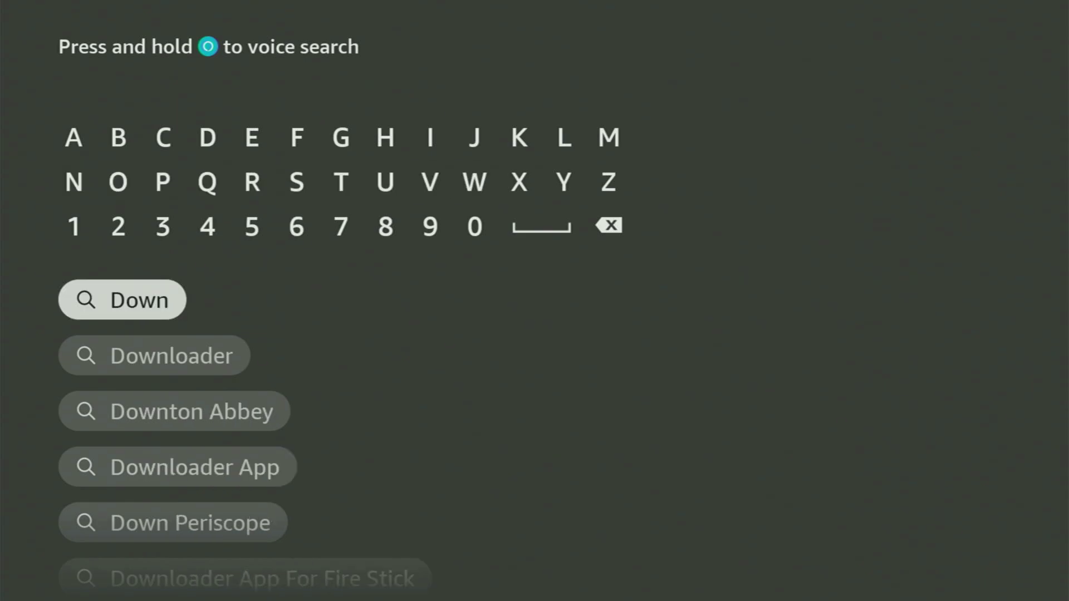
{"action": "key", "text": "Down"}
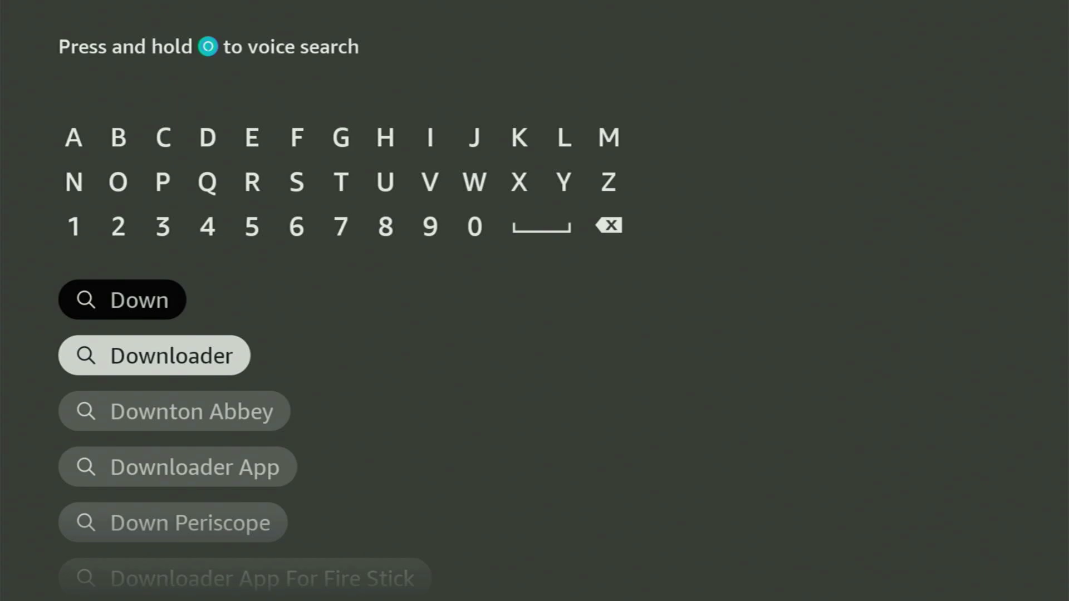
{"action": "key", "text": "Return"}
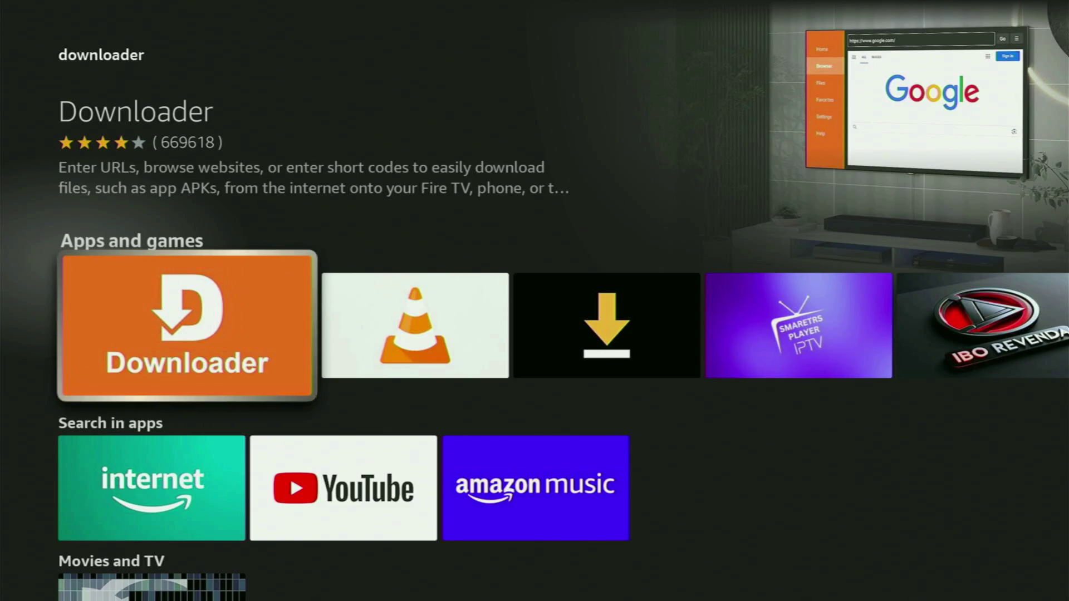
{"action": "key", "text": "Down"}
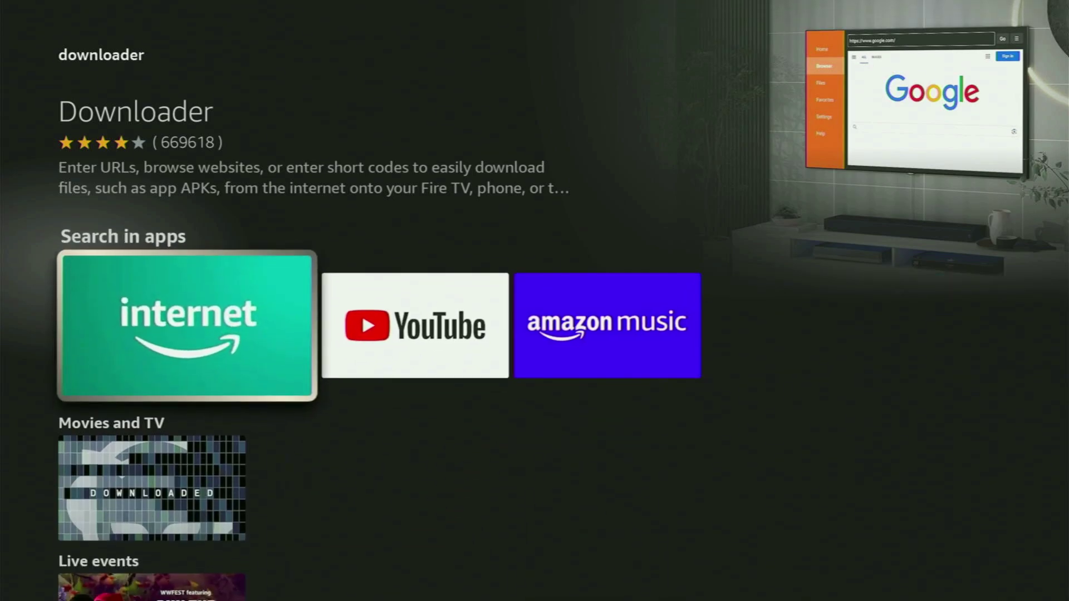
{"action": "key", "text": "Right"}
{"action": "key", "text": "Right"}
{"action": "key", "text": "Up"}
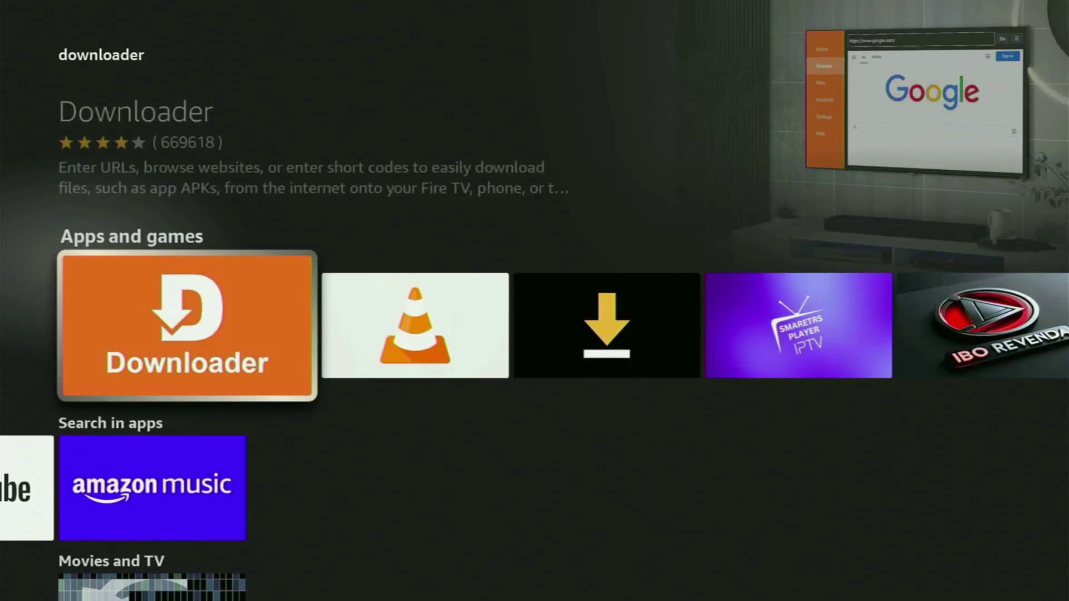
{"action": "key", "text": "Home"}
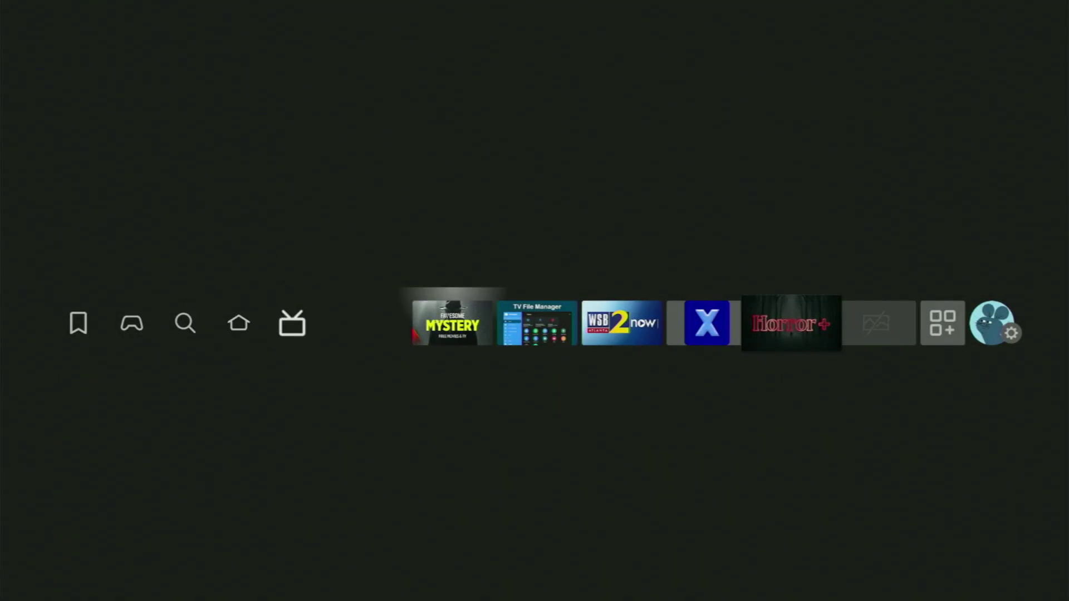
Step: Open the My Fire TV category of the device settings
{"action": "key", "text": "Right"}
{"action": "key", "text": "Right"}
{"action": "key", "text": "Right"}
{"action": "key", "text": "Right"}
{"action": "key", "text": "Right"}
{"action": "key", "text": "Right"}
{"action": "key", "text": "Right"}
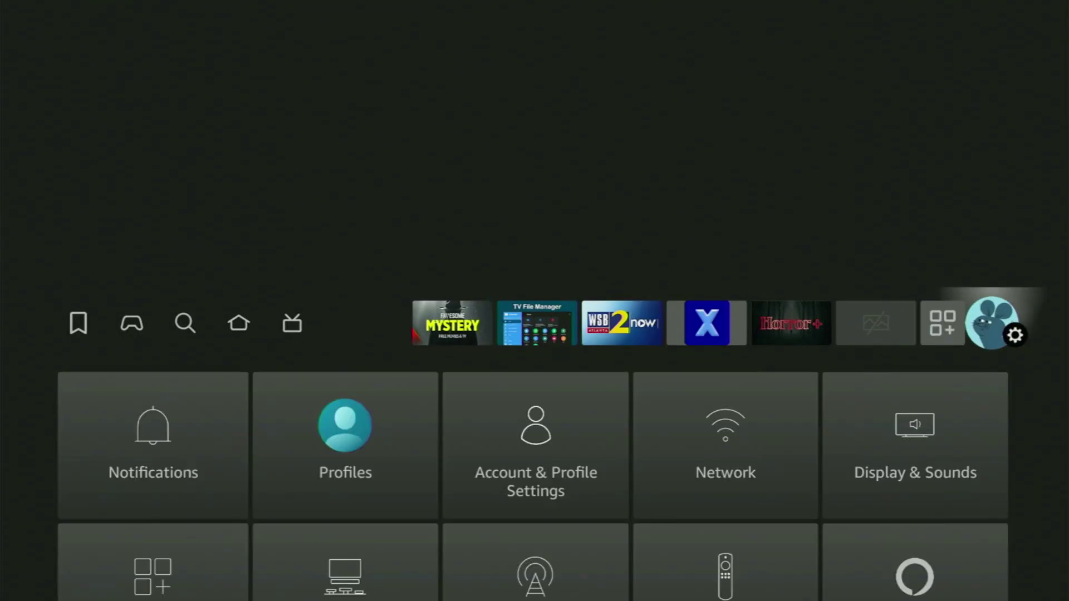
{"action": "key", "text": "Down"}
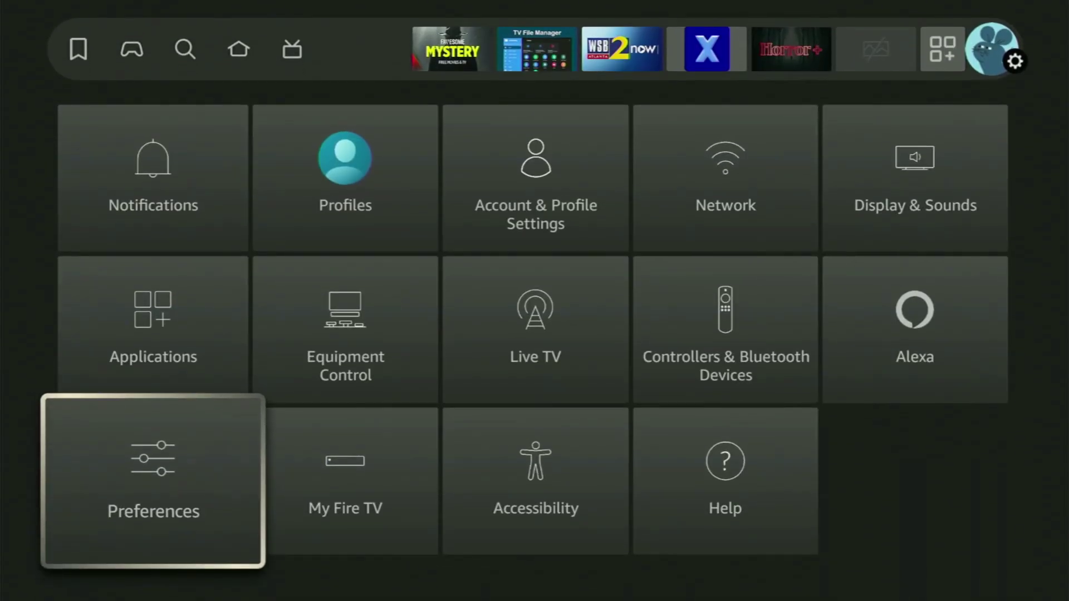
{"action": "key", "text": "Right"}
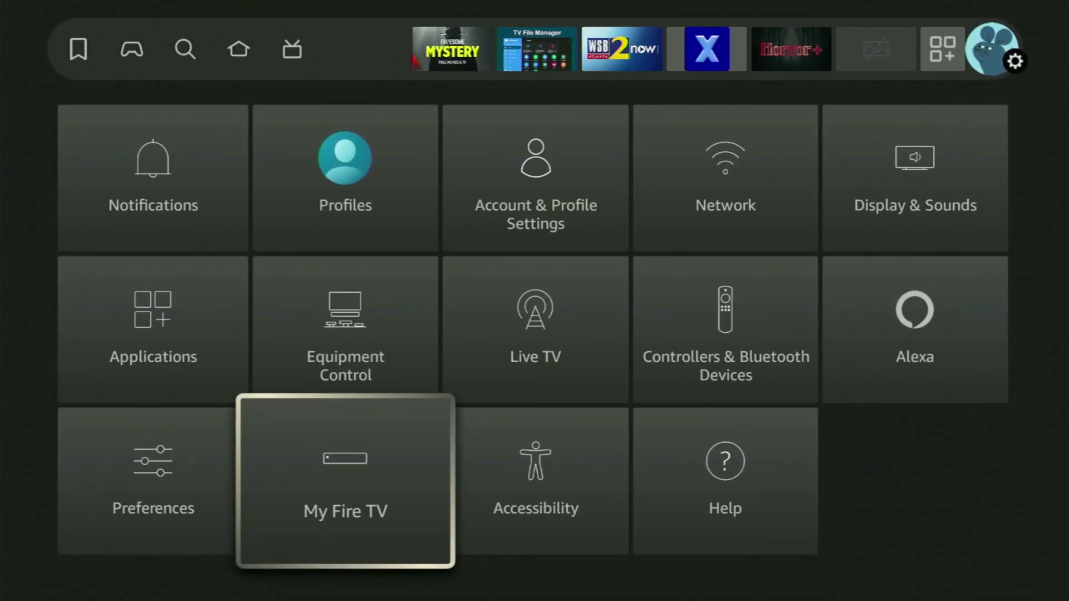
{"action": "key", "text": "Return"}
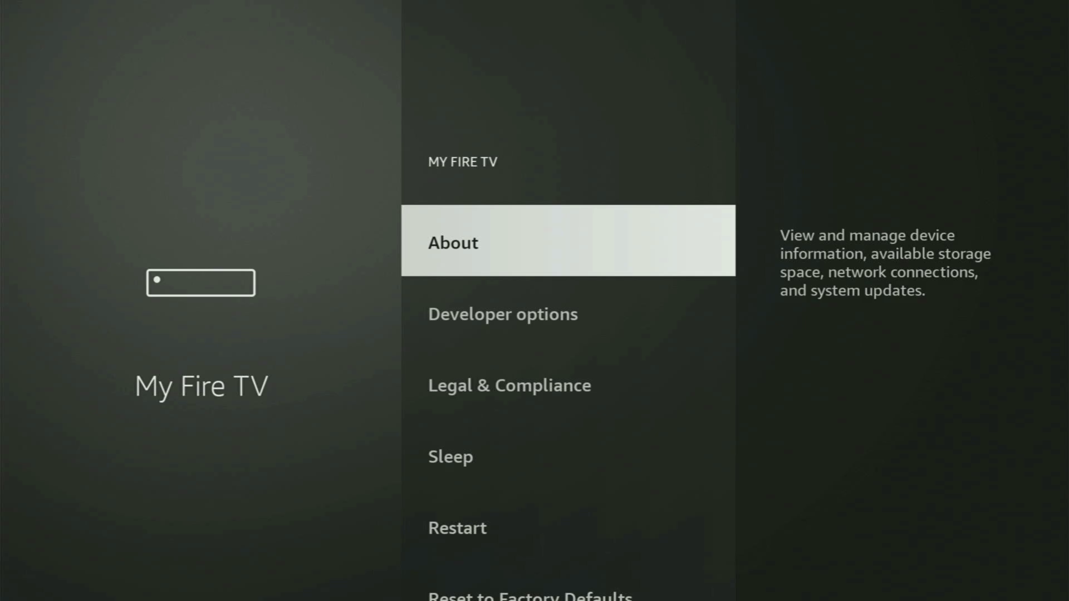
Step: Browse the My Fire TV list from Developer options to Sleep, then open About
{"action": "key", "text": "Down"}
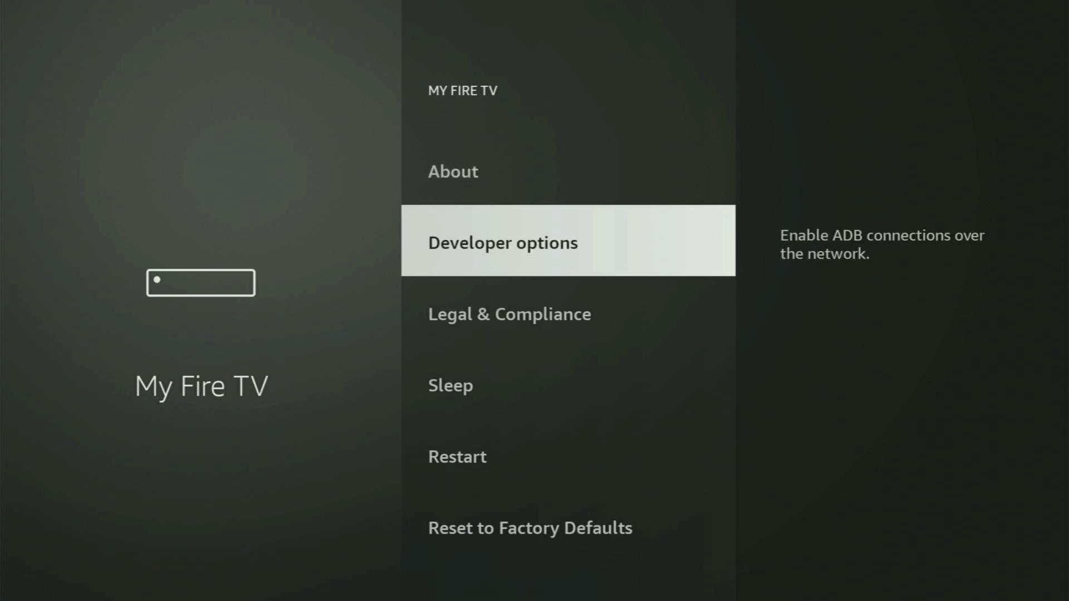
{"action": "key", "text": "Down"}
{"action": "key", "text": "Up"}
{"action": "key", "text": "Up"}
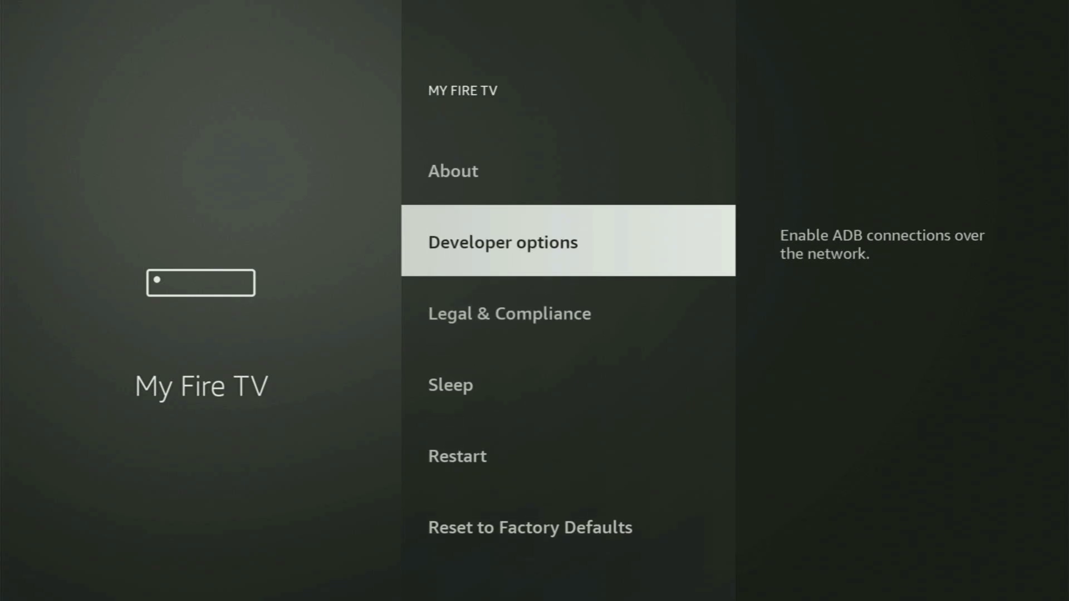
{"action": "key", "text": "Down"}
{"action": "key", "text": "Down"}
{"action": "key", "text": "Down"}
{"action": "key", "text": "Down"}
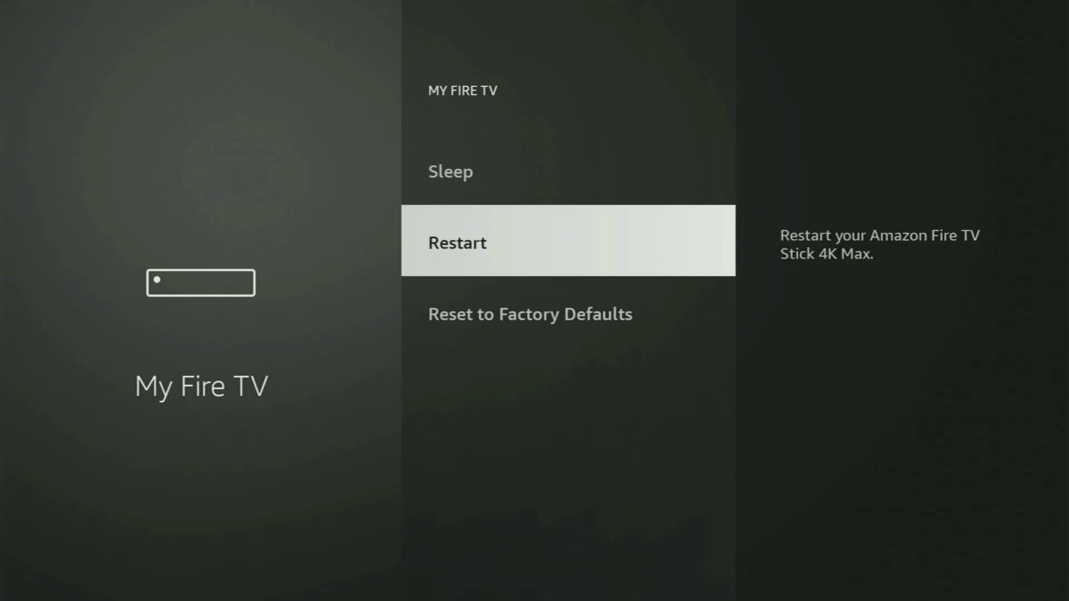
{"action": "key", "text": "Up"}
{"action": "key", "text": "Up"}
{"action": "key", "text": "Up"}
{"action": "key", "text": "Up"}
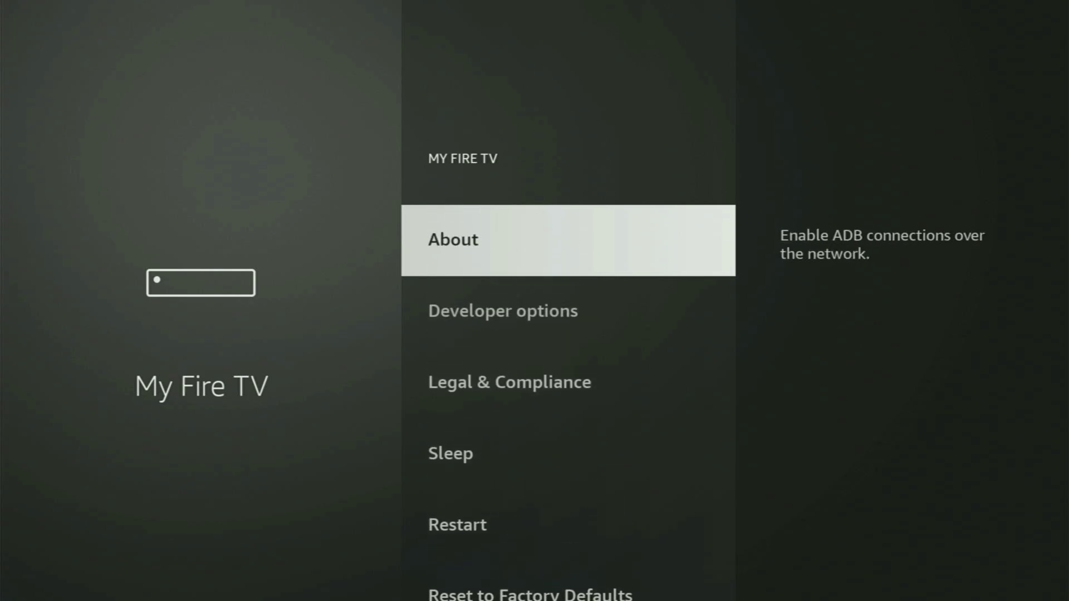
{"action": "key", "text": "Down"}
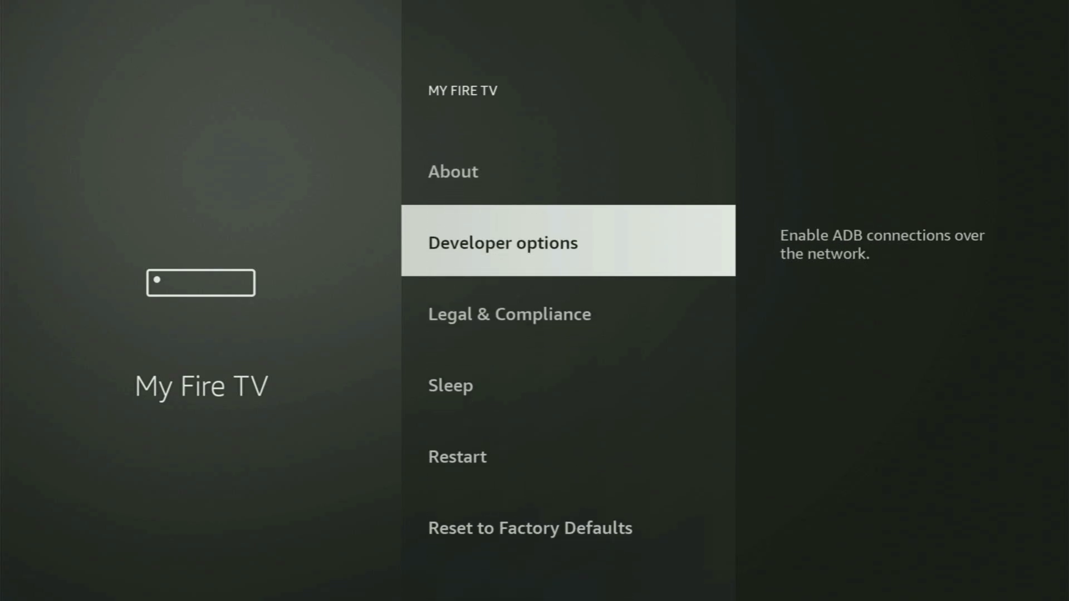
{"action": "key", "text": "Down"}
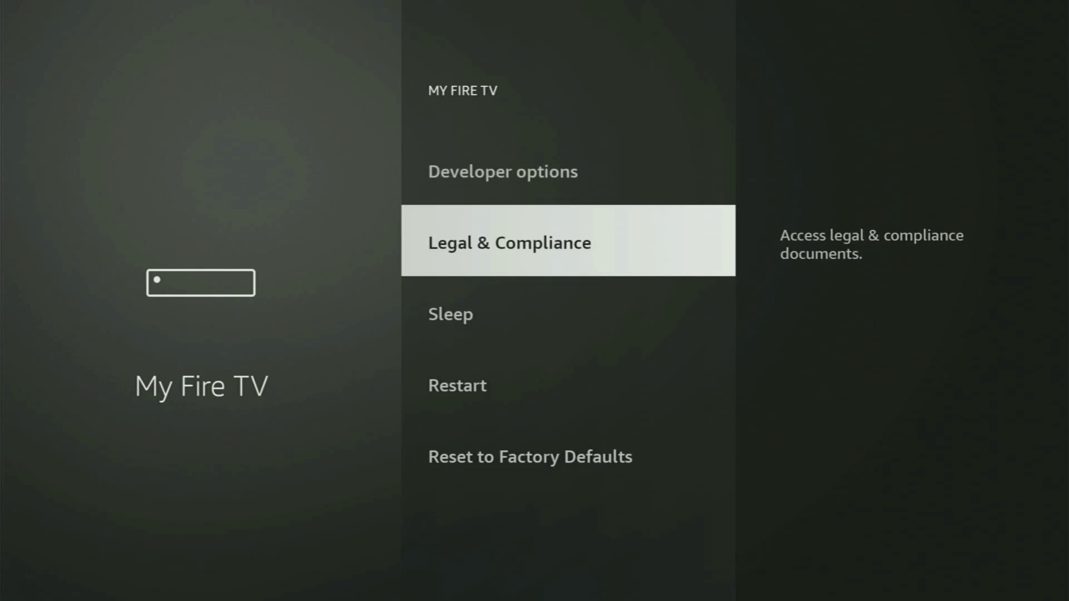
{"action": "key", "text": "Down"}
{"action": "key", "text": "Up"}
{"action": "key", "text": "Up"}
{"action": "key", "text": "Up"}
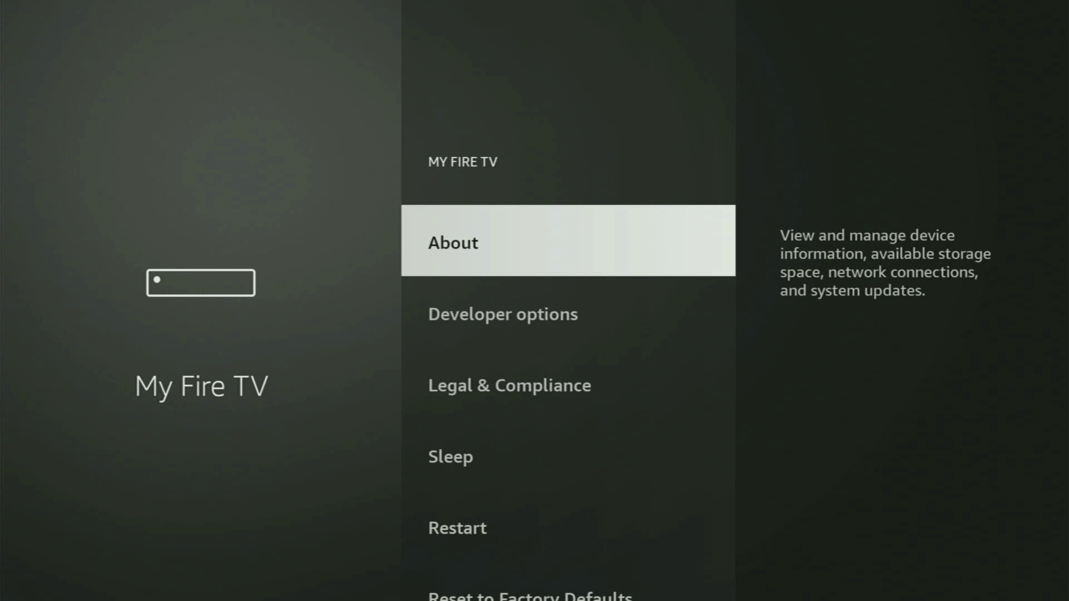
{"action": "key", "text": "Return"}
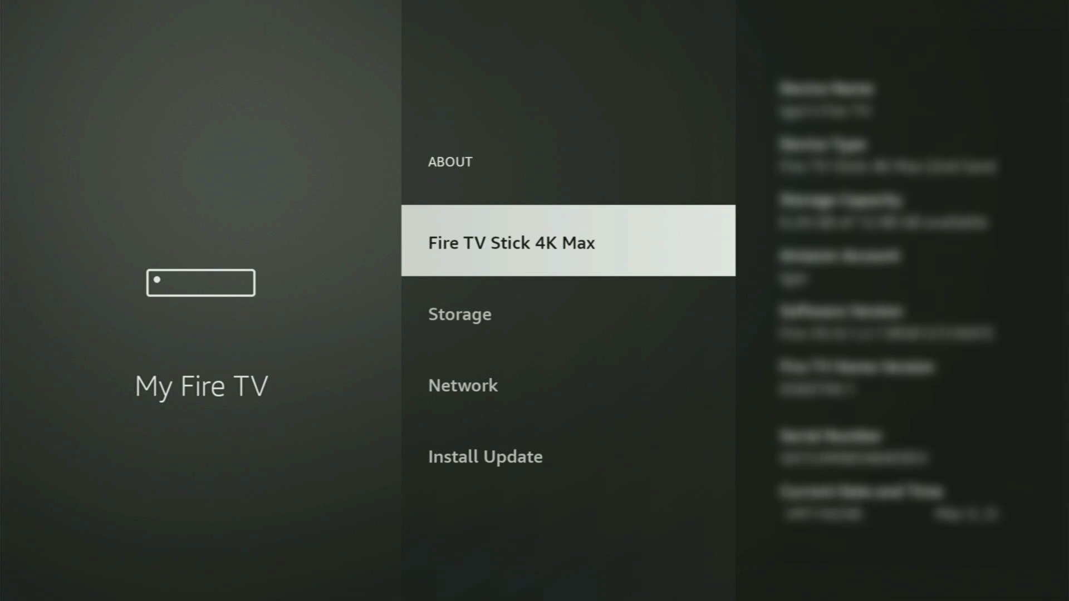
Step: Select Fire TV Stick 4K Max to see the 'already a developer' message, then go back
{"action": "key", "text": "Return"}
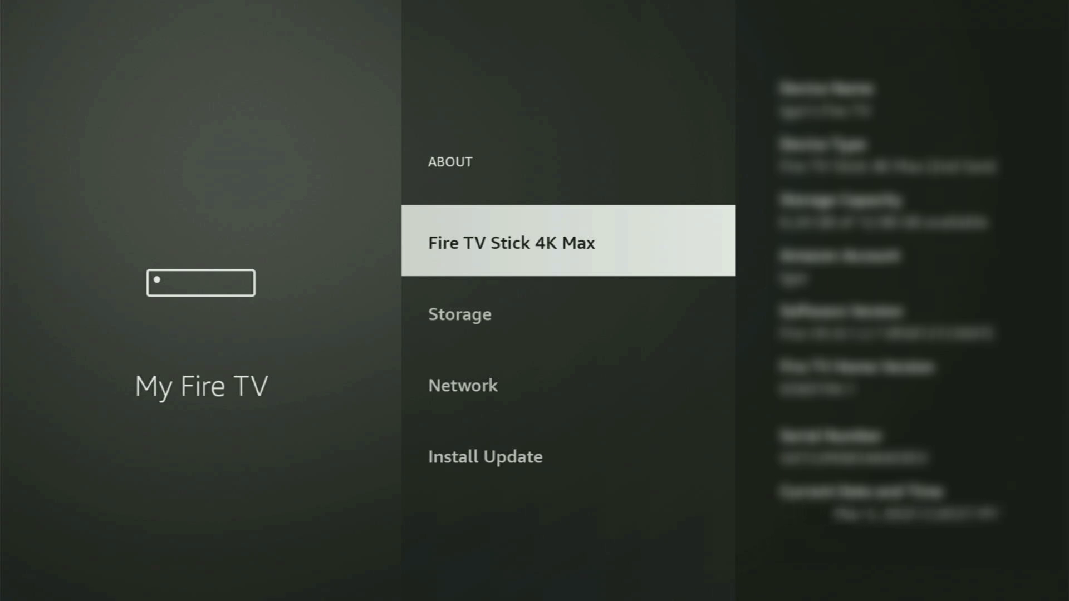
{"action": "key", "text": "Escape"}
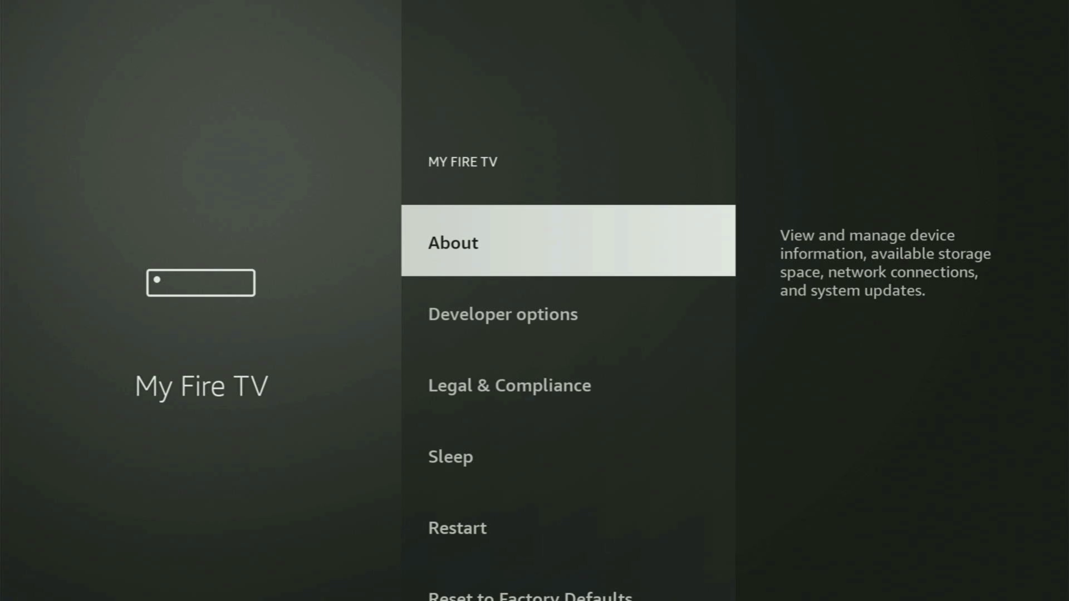
Step: Open Developer options and turn ADB debugging off
{"action": "key", "text": "Down"}
{"action": "key", "text": "Return"}
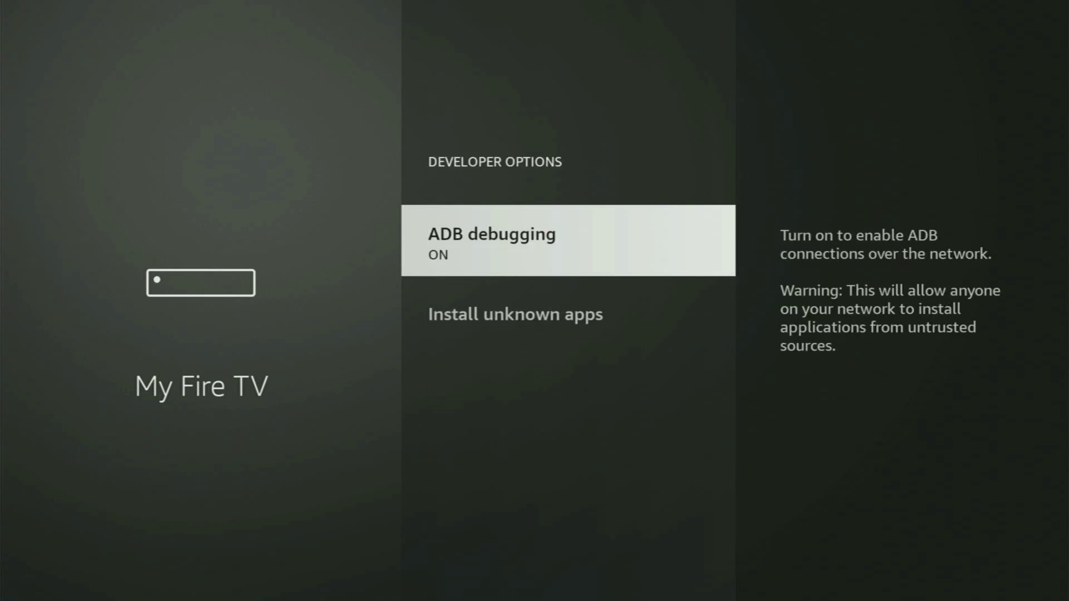
{"action": "key", "text": "Return"}
{"action": "key", "text": "Return"}
Step: In Install unknown apps, set Downloader to ON and check the other apps remain OFF
{"action": "key", "text": "Down"}
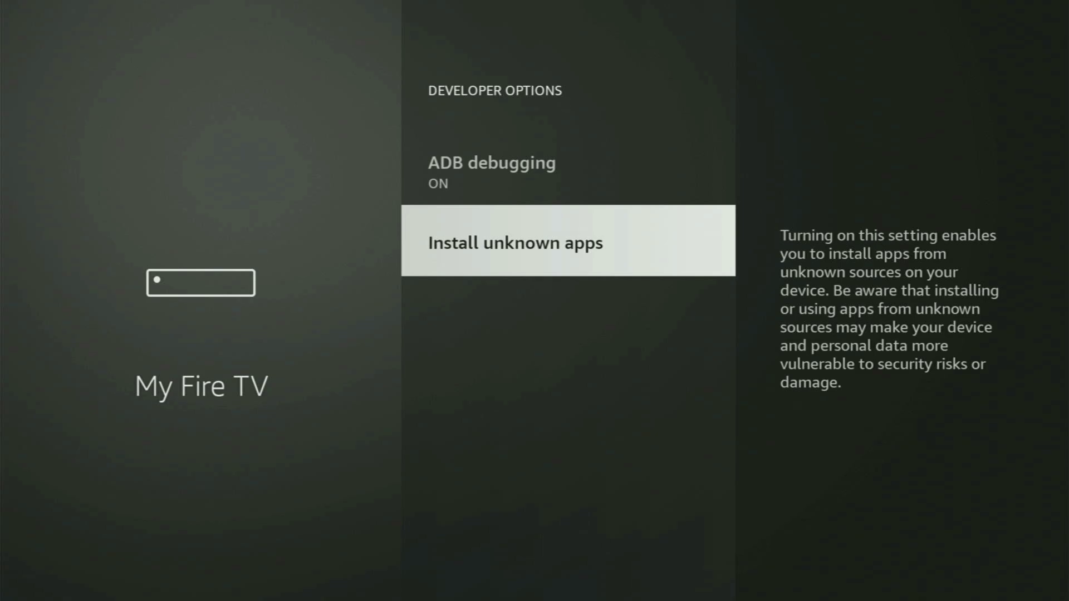
{"action": "key", "text": "Return"}
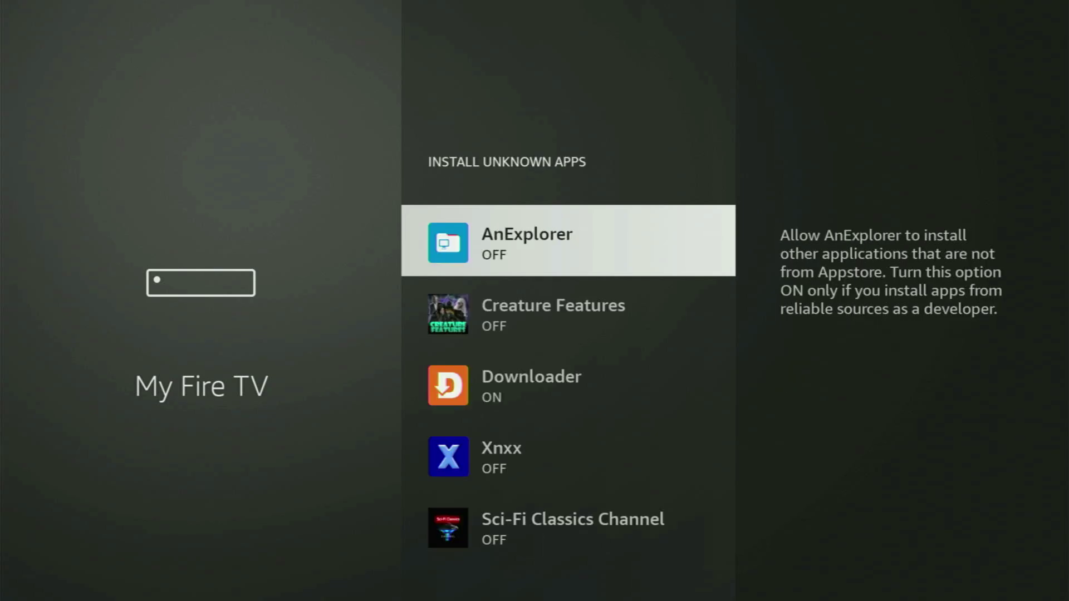
{"action": "key", "text": "Down"}
{"action": "key", "text": "Down"}
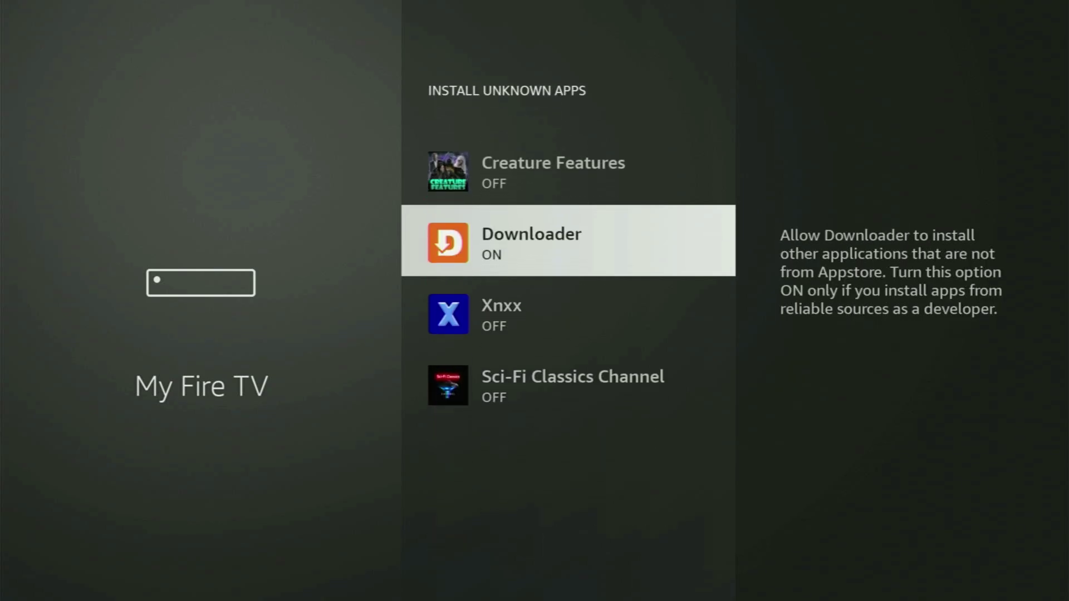
{"action": "key", "text": "Return"}
{"action": "key", "text": "Return"}
{"action": "key", "text": "Down"}
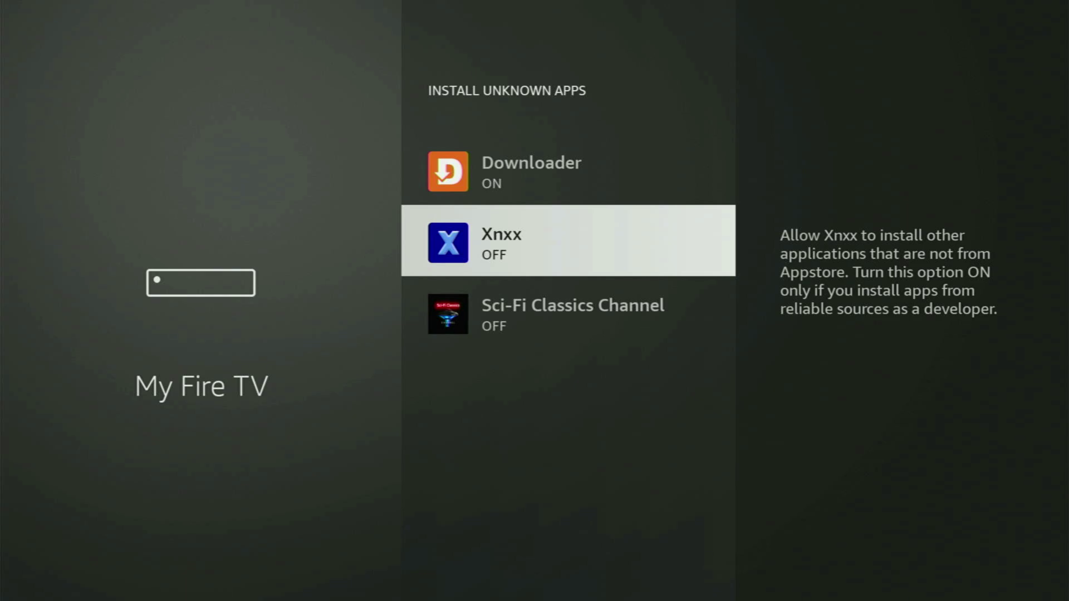
{"action": "key", "text": "Down"}
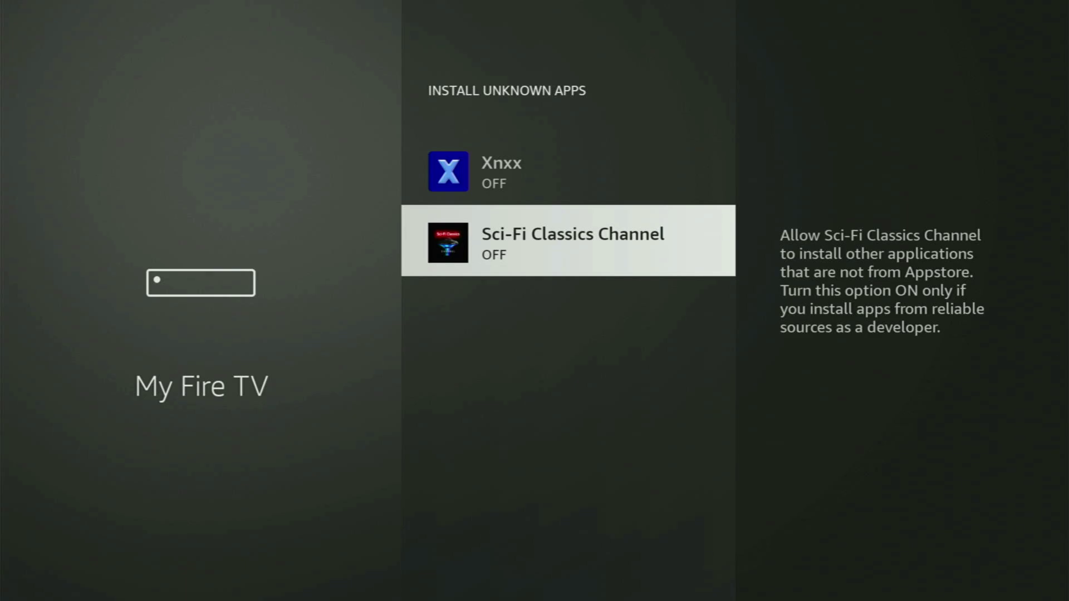
{"action": "key", "text": "Up"}
{"action": "key", "text": "Up"}
{"action": "key", "text": "Up"}
{"action": "key", "text": "Up"}
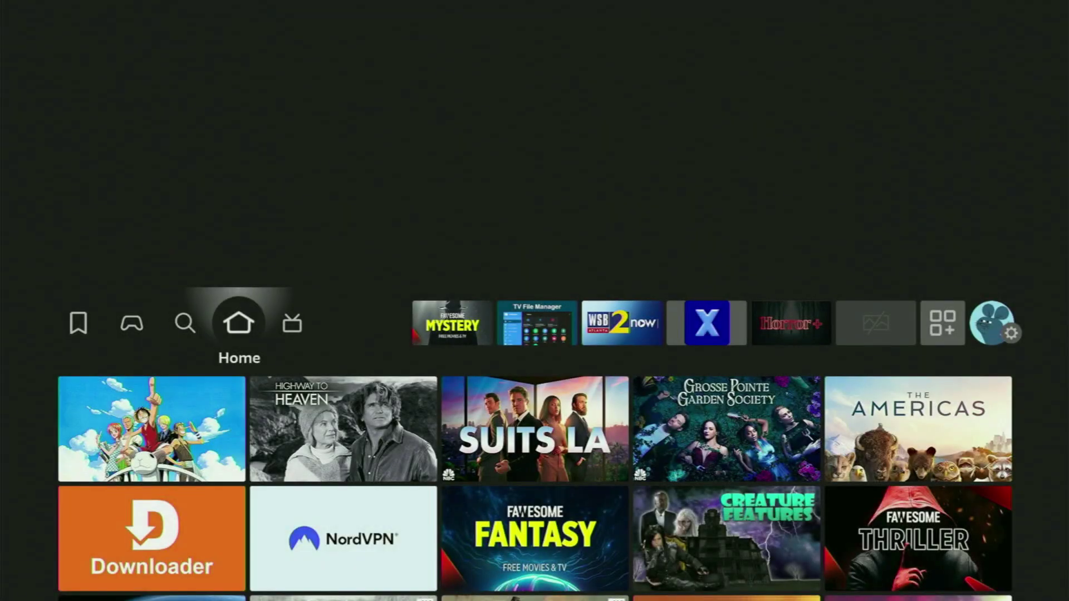
Step: Show the Your Apps & Channels grid and move from Downloader to the NordVPN tile
{"action": "key", "text": "Right"}
{"action": "key", "text": "Right"}
{"action": "key", "text": "Right"}
{"action": "key", "text": "Right"}
{"action": "key", "text": "Right"}
{"action": "key", "text": "Right"}
{"action": "key", "text": "Right"}
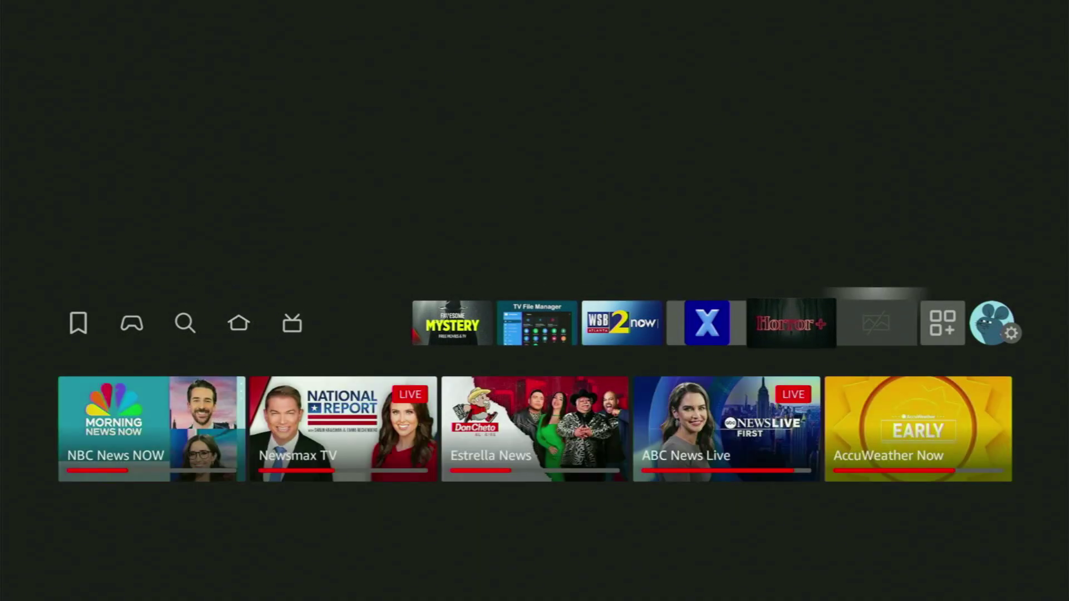
{"action": "key", "text": "Right"}
{"action": "key", "text": "Return"}
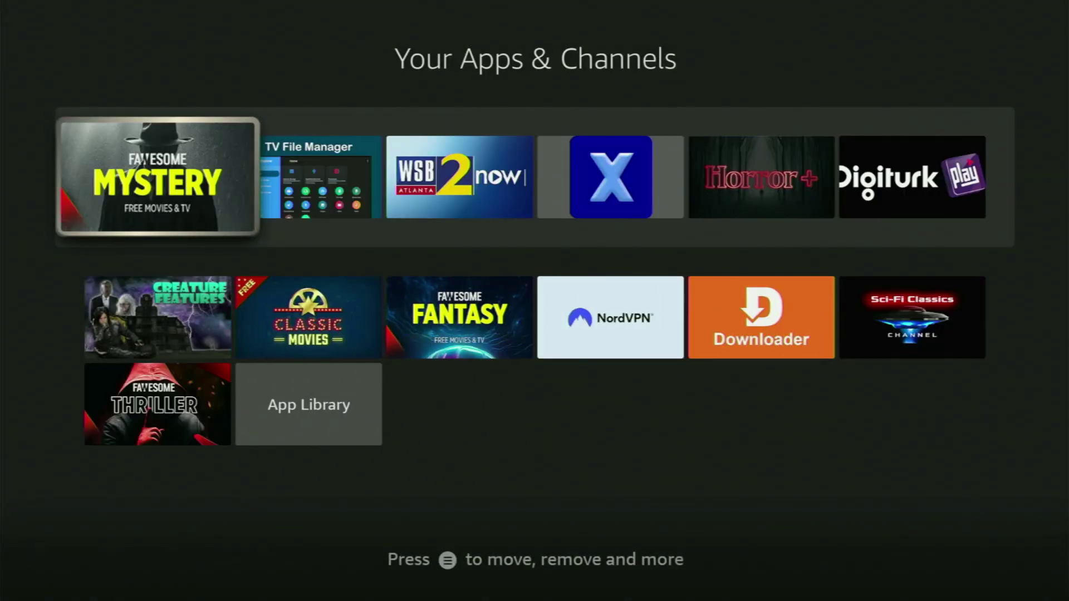
{"action": "key", "text": "Right"}
{"action": "key", "text": "Right"}
{"action": "key", "text": "Right"}
{"action": "key", "text": "Right"}
{"action": "key", "text": "Down"}
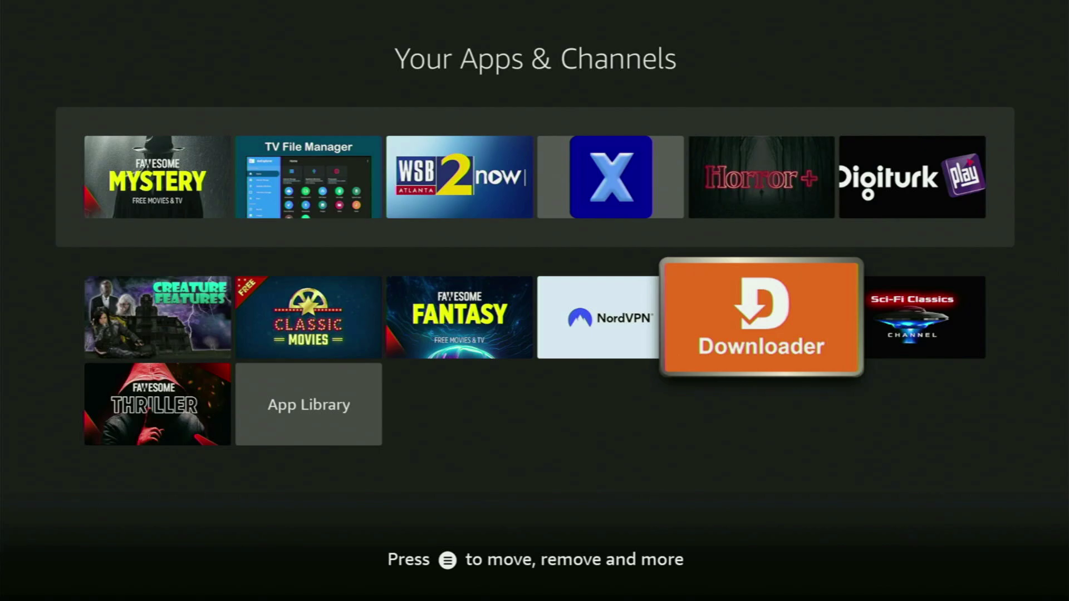
{"action": "key", "text": "Left"}
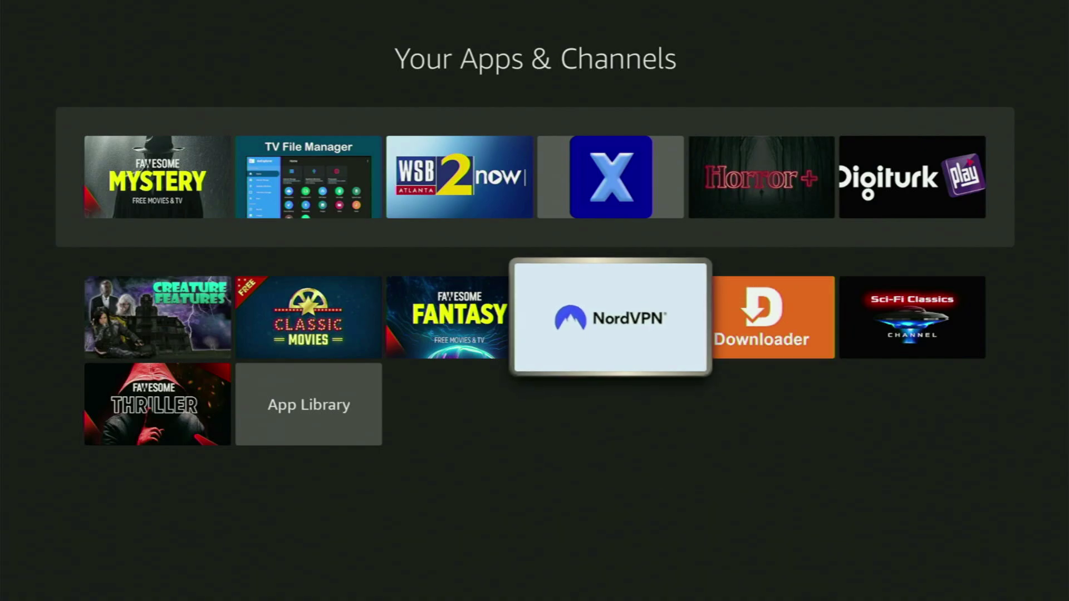
Step: Launch NordVPN and scroll the country list down to Vietnam, then back up to Popular countries
{"action": "key", "text": "Return"}
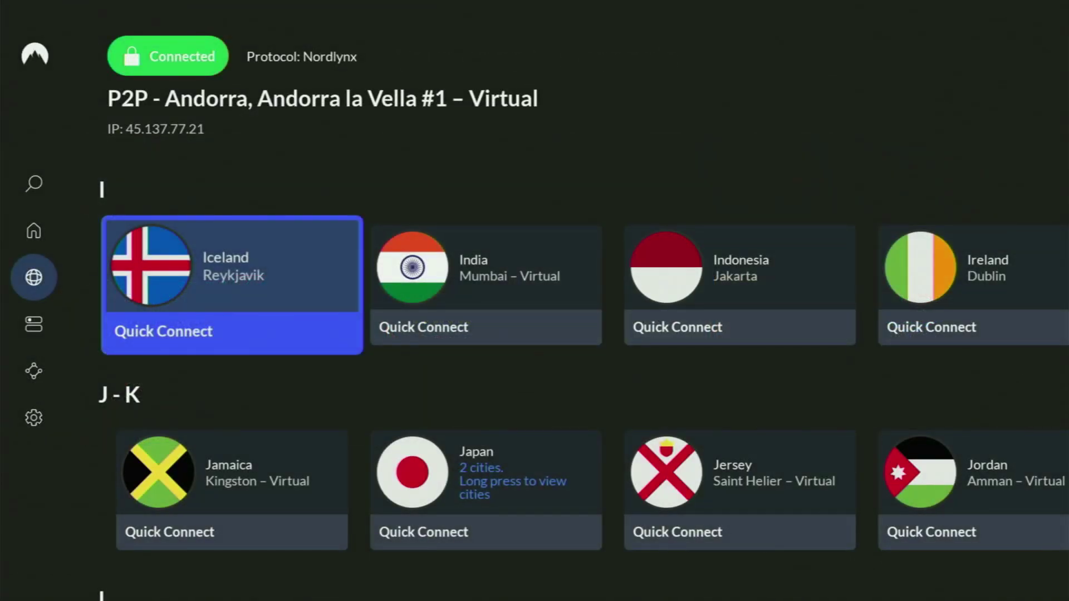
{"action": "key", "text": "Down"}
{"action": "key", "text": "Down"}
{"action": "key", "text": "Down"}
{"action": "key", "text": "Down"}
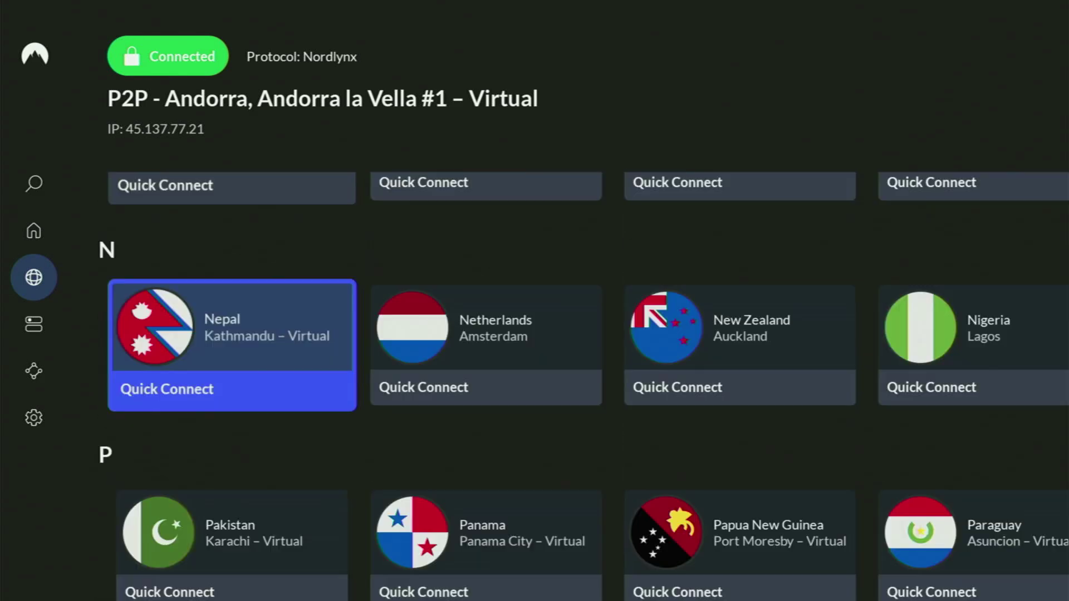
{"action": "key", "text": "Down"}
{"action": "key", "text": "Down"}
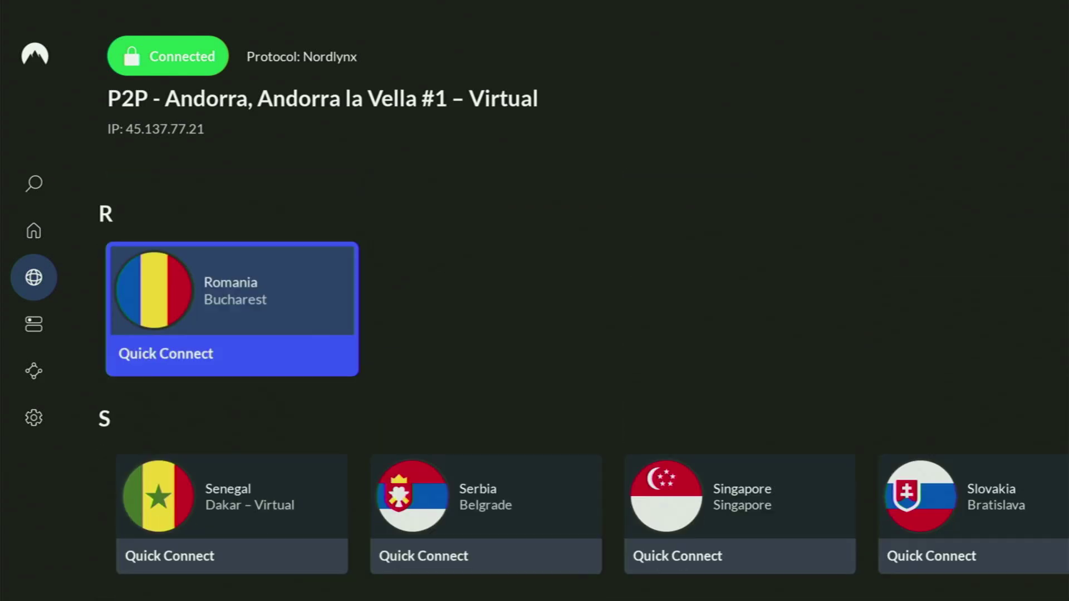
{"action": "key", "text": "Down"}
{"action": "key", "text": "Down"}
{"action": "key", "text": "Down"}
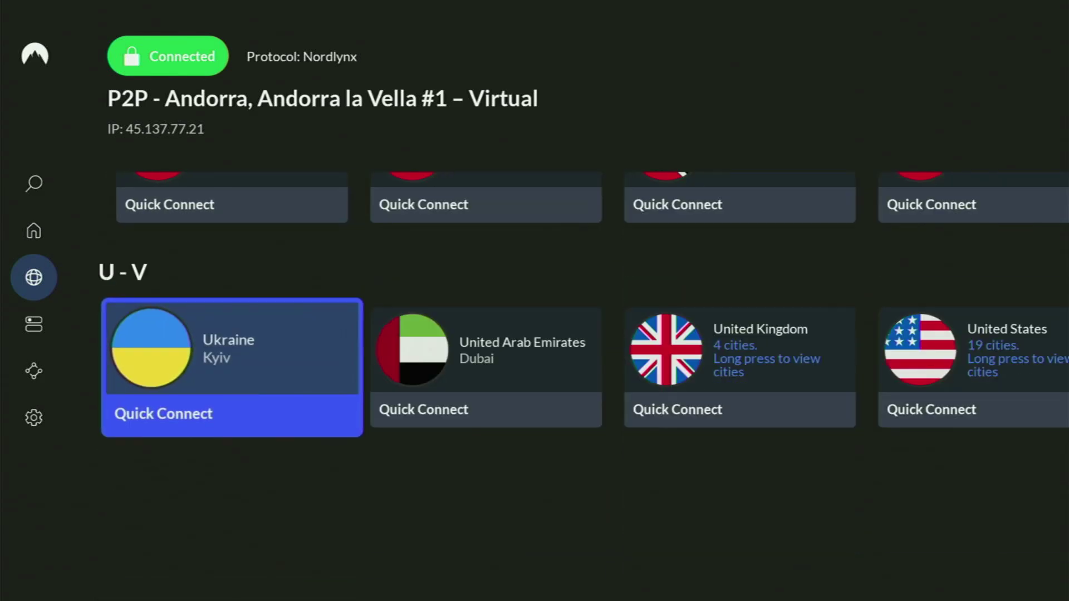
{"action": "key", "text": "Right"}
{"action": "key", "text": "Right"}
{"action": "key", "text": "Right"}
{"action": "key", "text": "Right"}
{"action": "key", "text": "Right"}
{"action": "key", "text": "Right"}
{"action": "key", "text": "Right"}
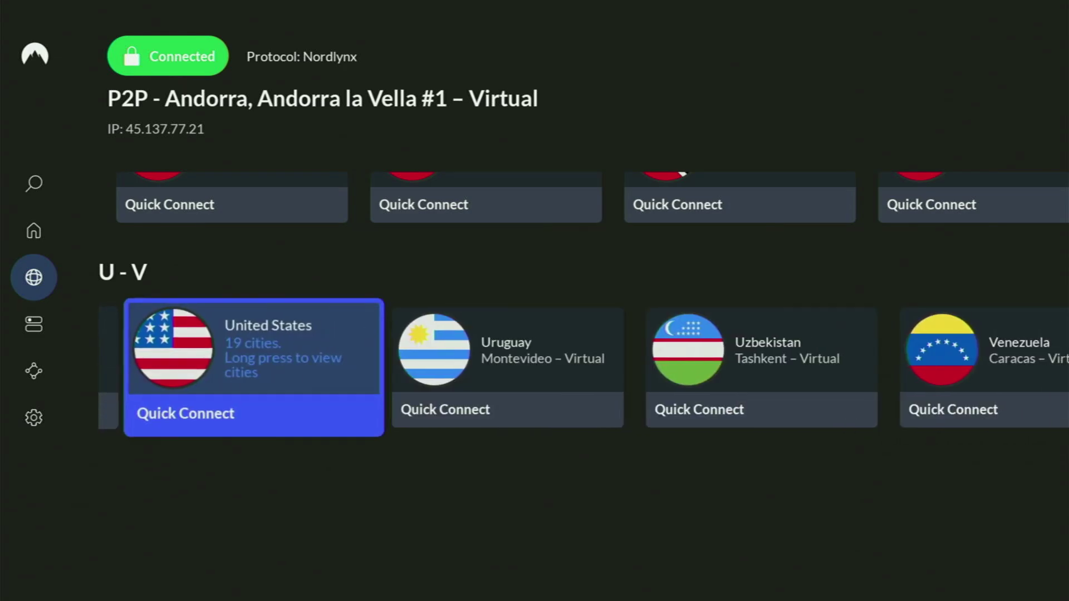
{"action": "key", "text": "Up"}
{"action": "key", "text": "Up"}
{"action": "key", "text": "Up"}
{"action": "key", "text": "Up"}
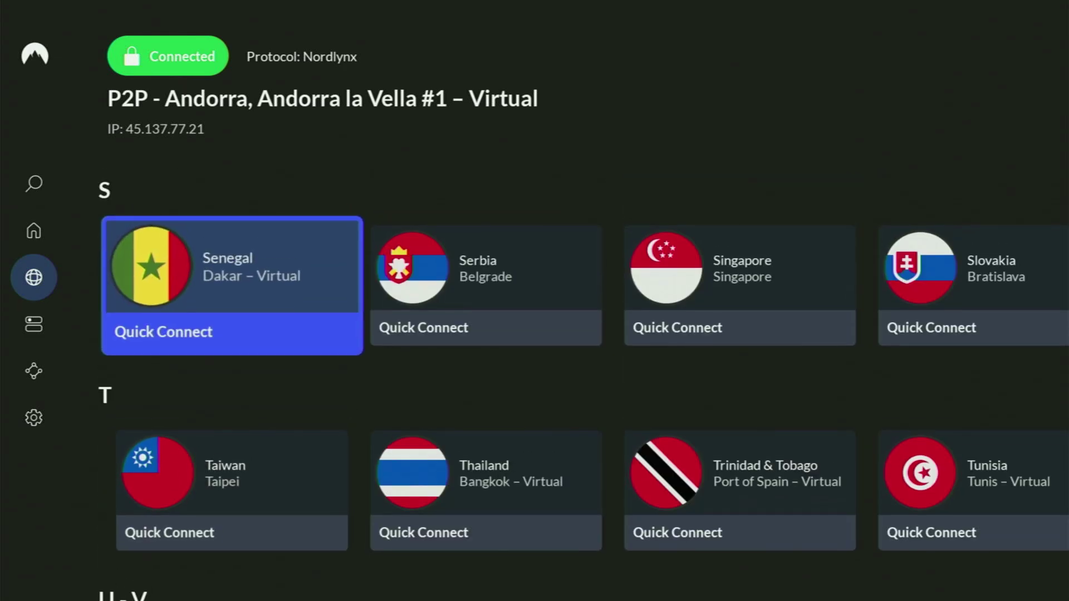
{"action": "key", "text": "Up"}
{"action": "key", "text": "Up"}
{"action": "key", "text": "Up"}
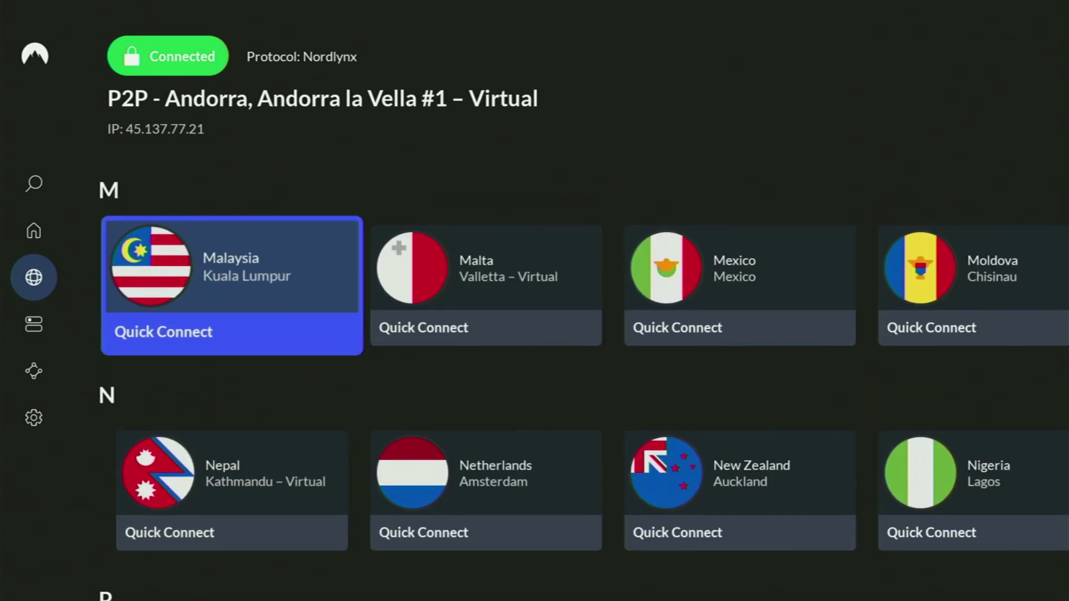
{"action": "key", "text": "Up"}
{"action": "key", "text": "Up"}
{"action": "key", "text": "Up"}
{"action": "key", "text": "Up"}
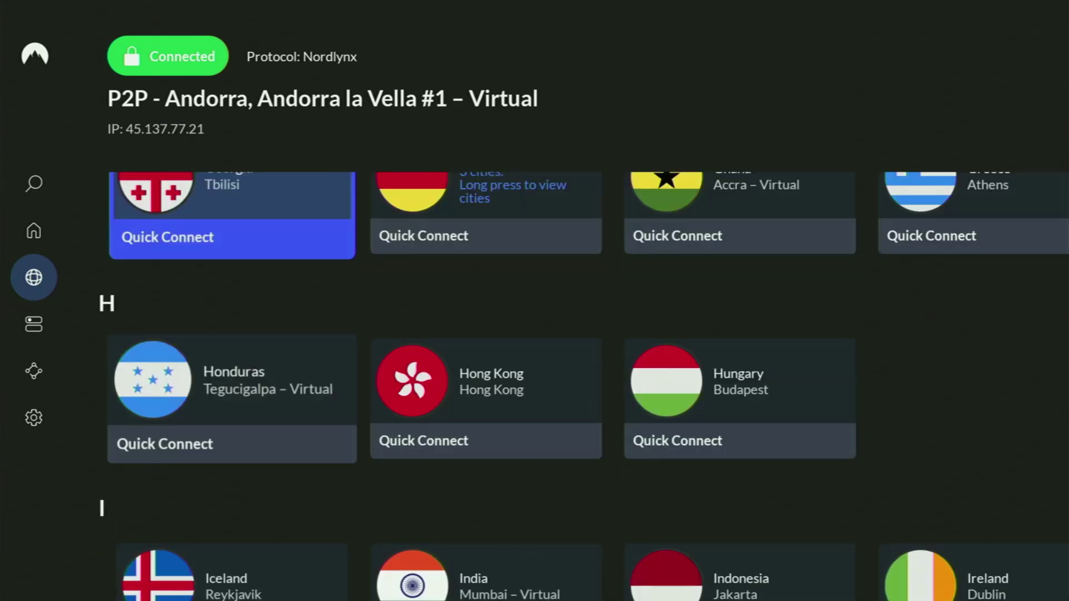
{"action": "key", "text": "Up"}
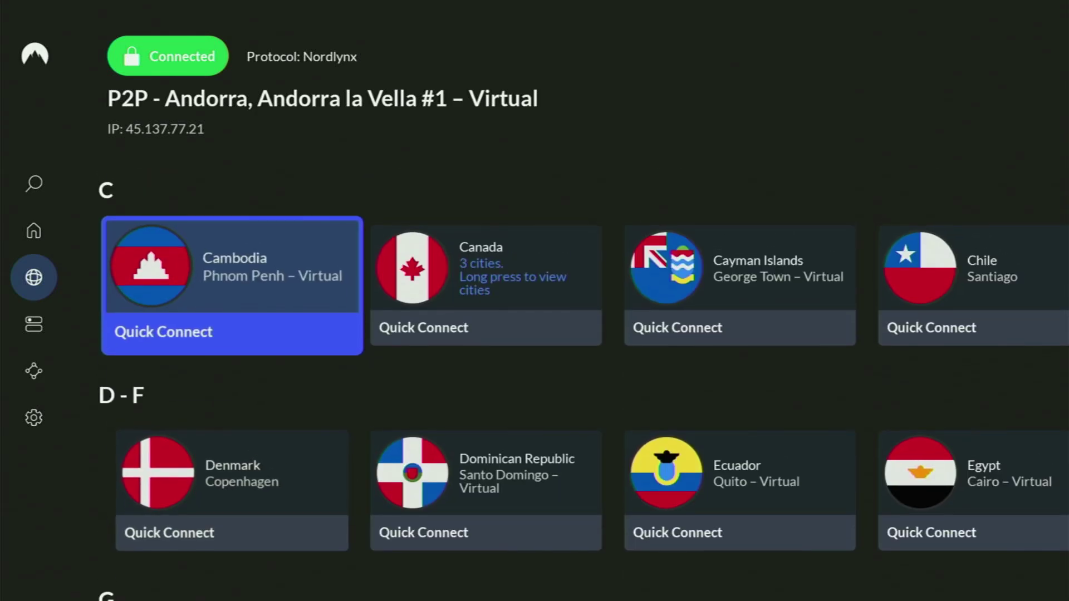
{"action": "key", "text": "Up"}
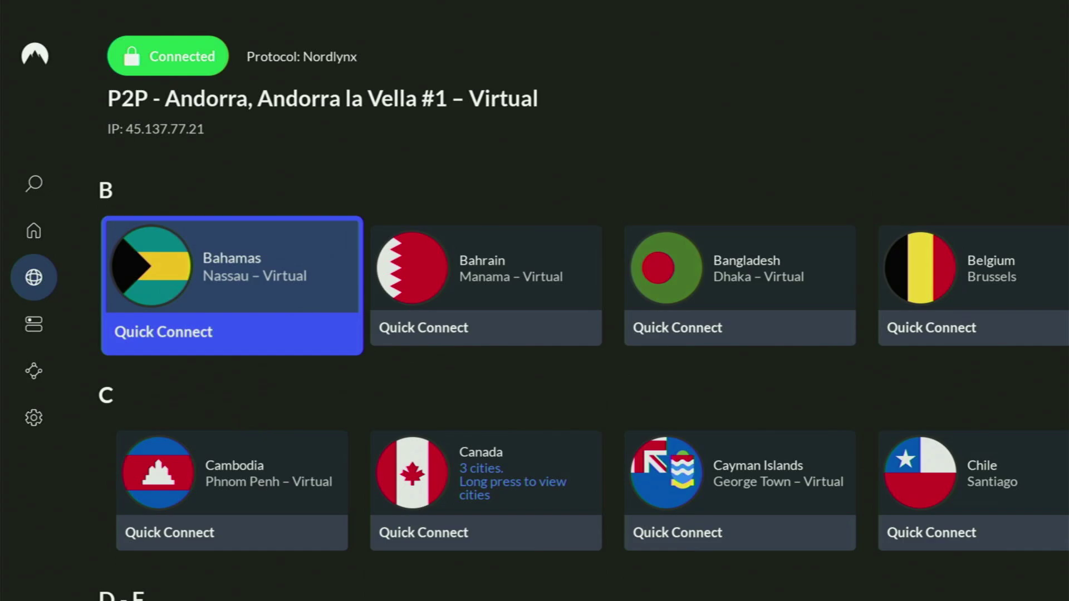
{"action": "key", "text": "Up"}
{"action": "key", "text": "Up"}
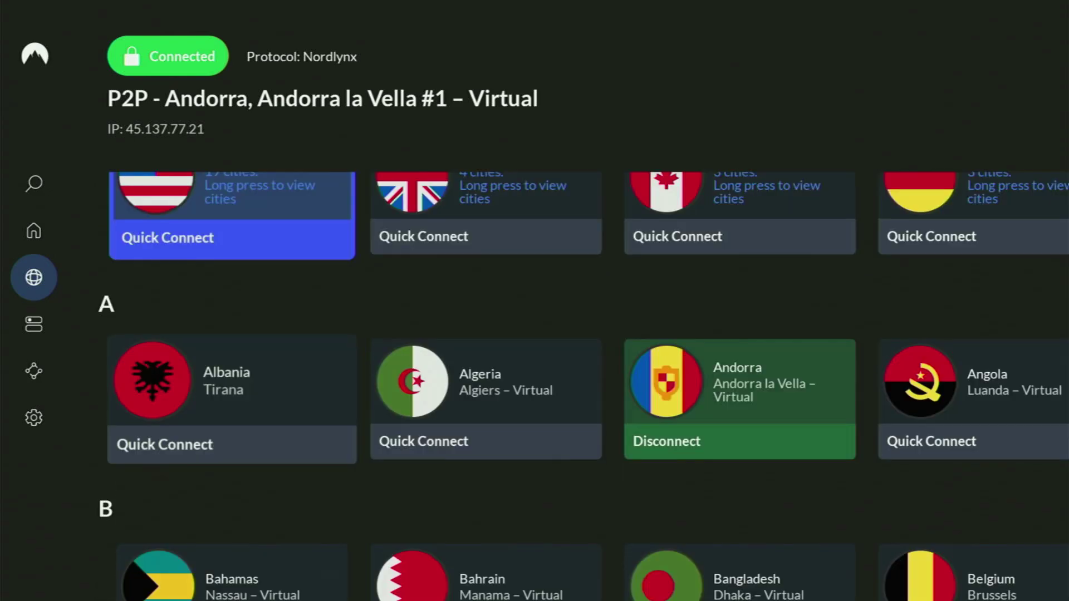
Step: Quick-connect to United Kingdom (London #1890) and review the home overview's suggested servers
{"action": "key", "text": "Right"}
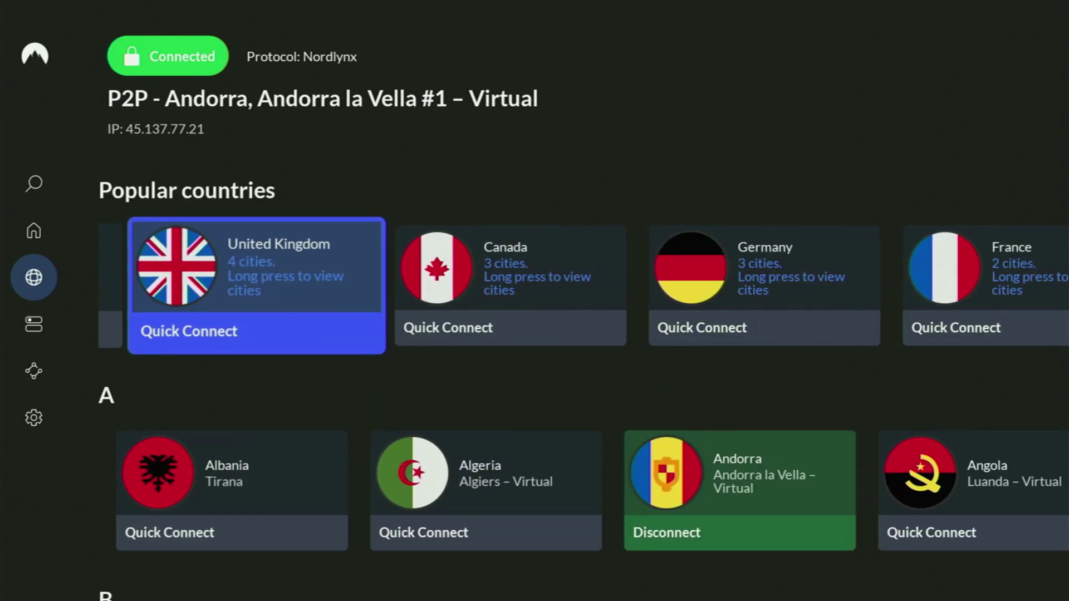
{"action": "key", "text": "Return"}
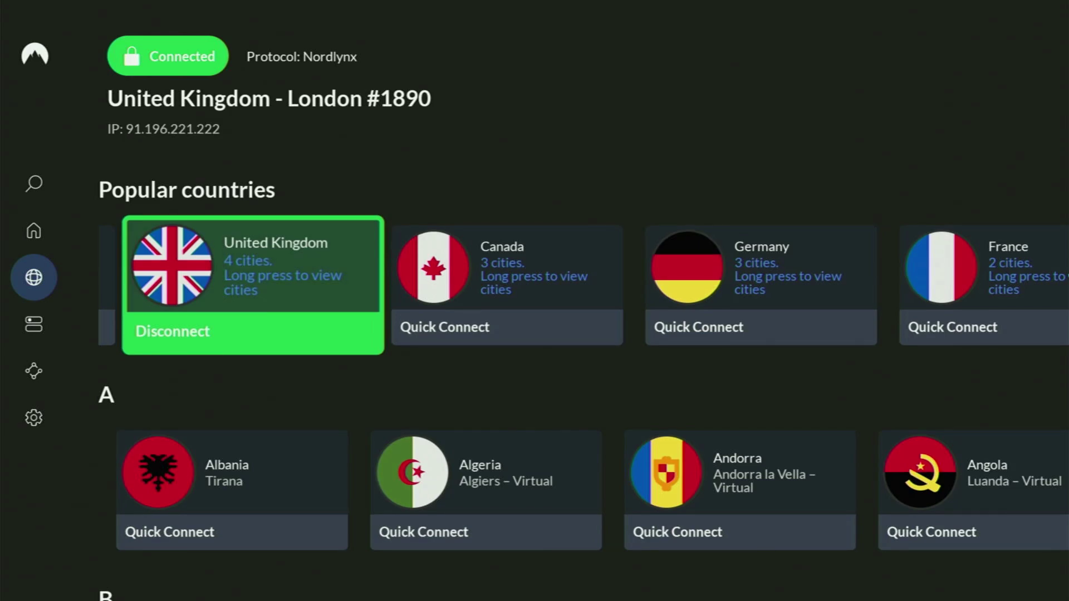
{"action": "key", "text": "Right"}
{"action": "key", "text": "Right"}
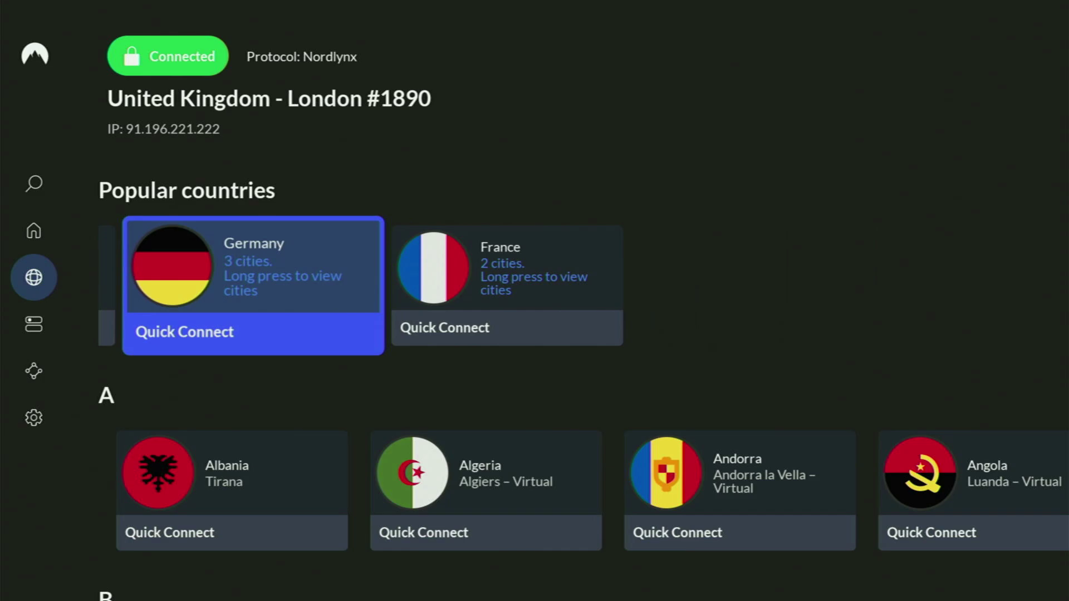
{"action": "key", "text": "Right"}
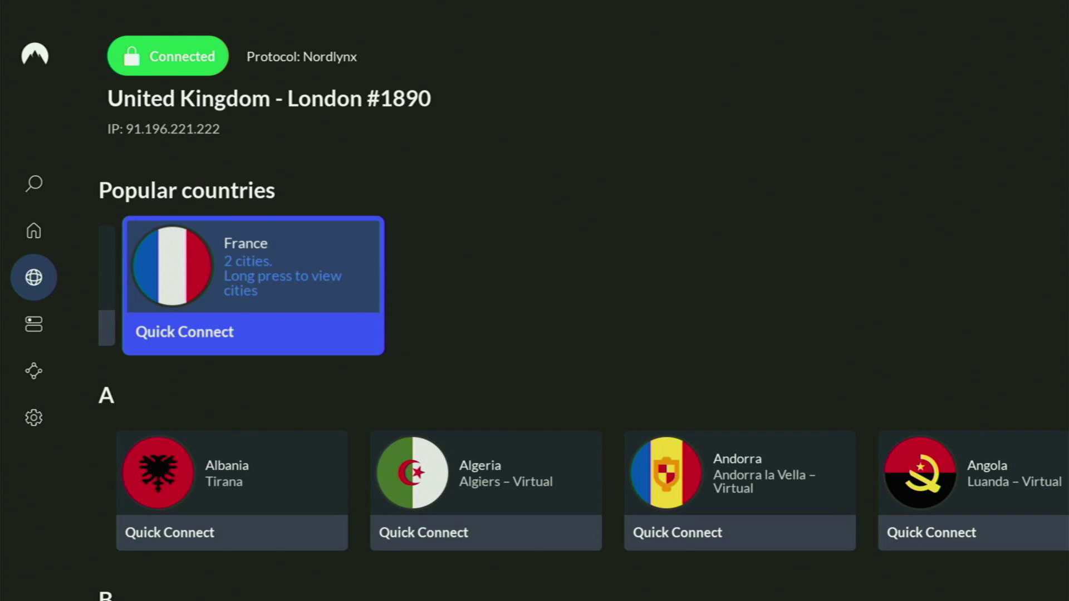
{"action": "key", "text": "Down"}
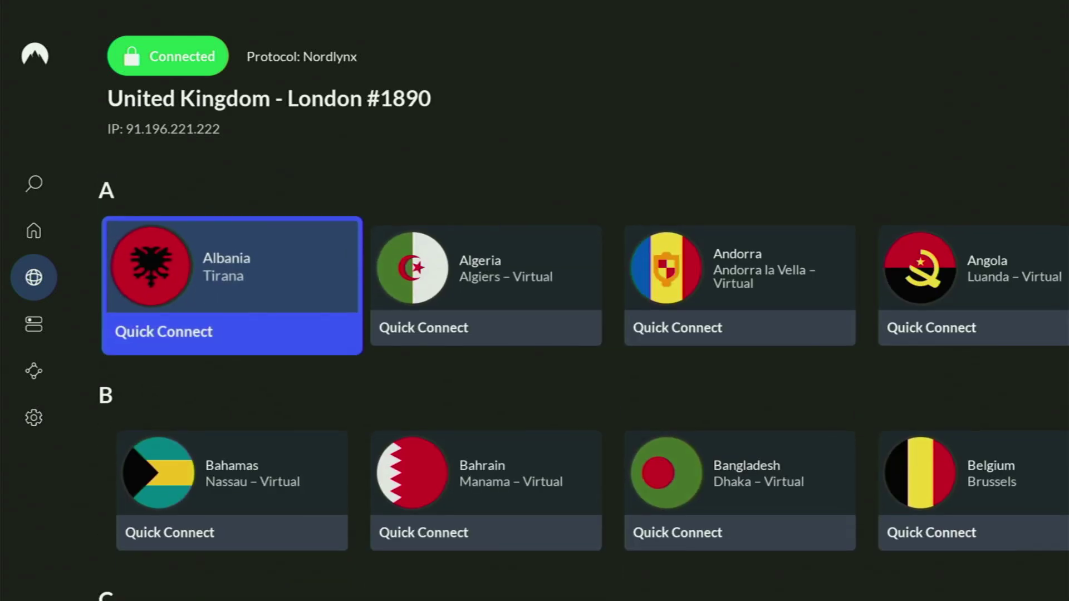
{"action": "key", "text": "Left"}
{"action": "key", "text": "Up"}
{"action": "key", "text": "Right"}
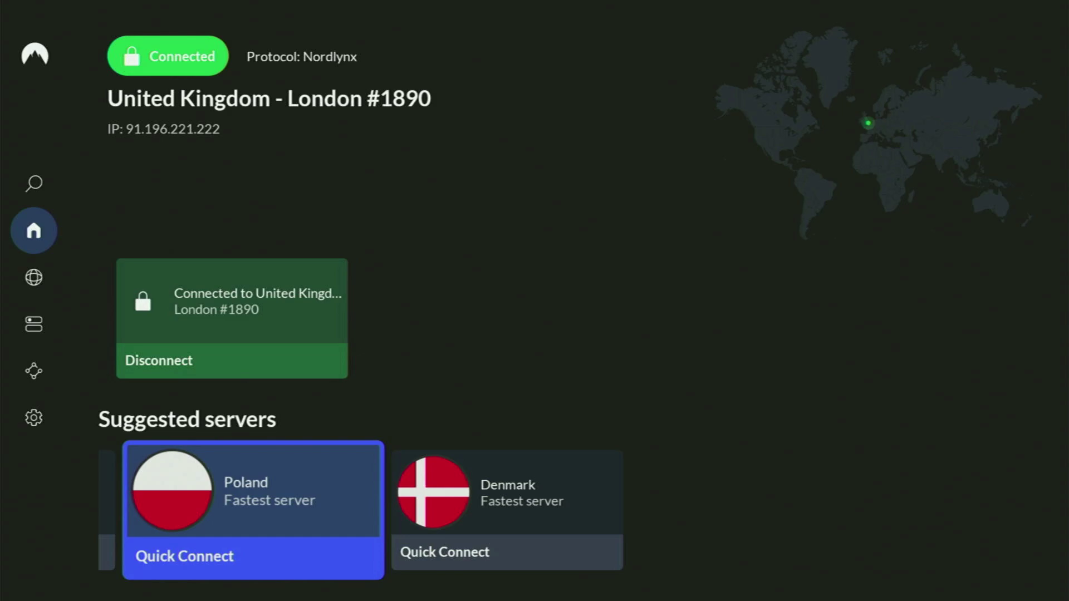
{"action": "key", "text": "Left"}
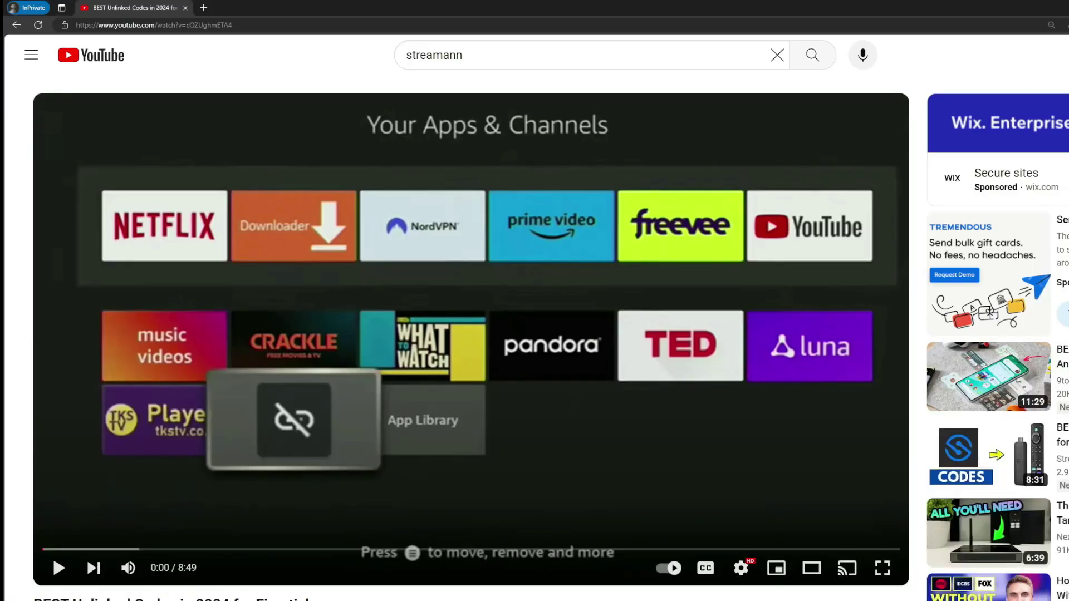
{"action": "scroll", "coordinate": [385, 495], "scroll_direction": "down", "scroll_amount": 7}
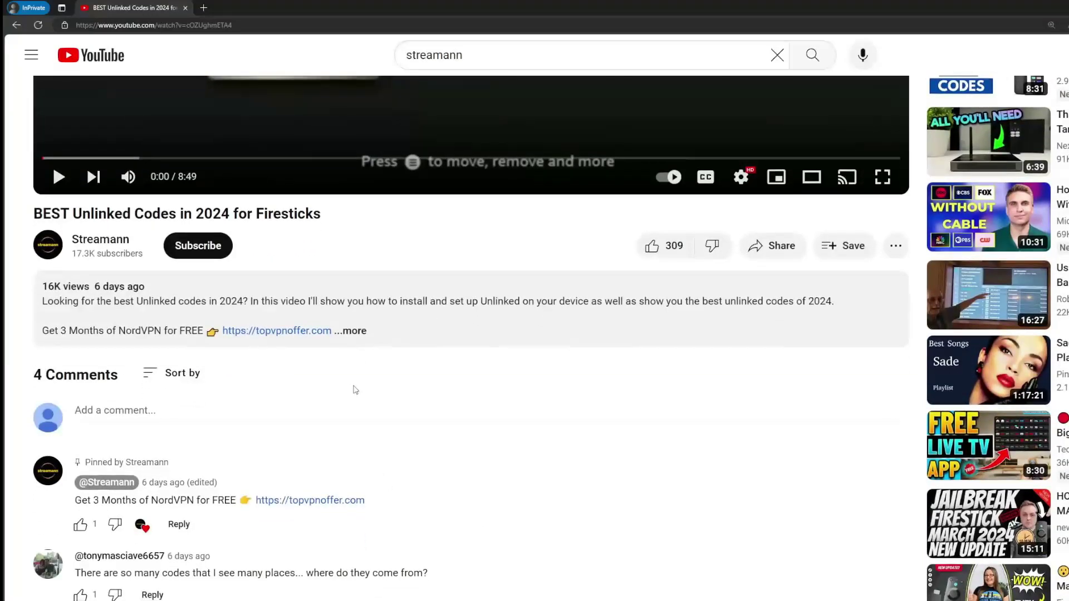
Step: Expand the video description, follow the topvpnoffer.com NordVPN link, and highlight '3 months extra'
{"action": "left_click", "coordinate": [390, 337]}
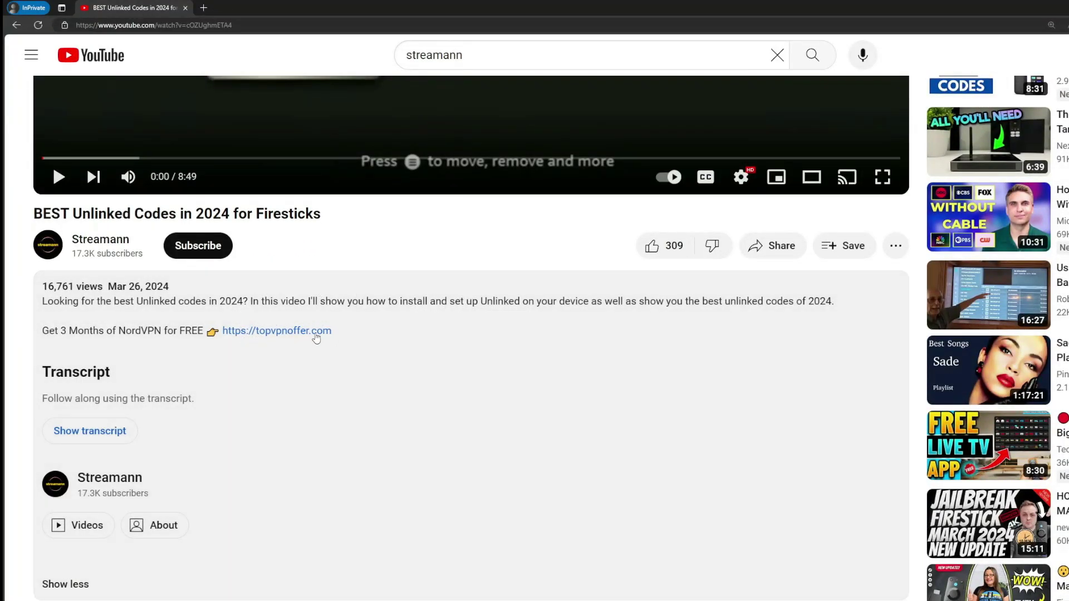
{"action": "scroll", "coordinate": [317, 334], "scroll_direction": "down", "scroll_amount": 5}
{"action": "left_click_drag", "start_coordinate": [366, 475], "coordinate": [273, 451]}
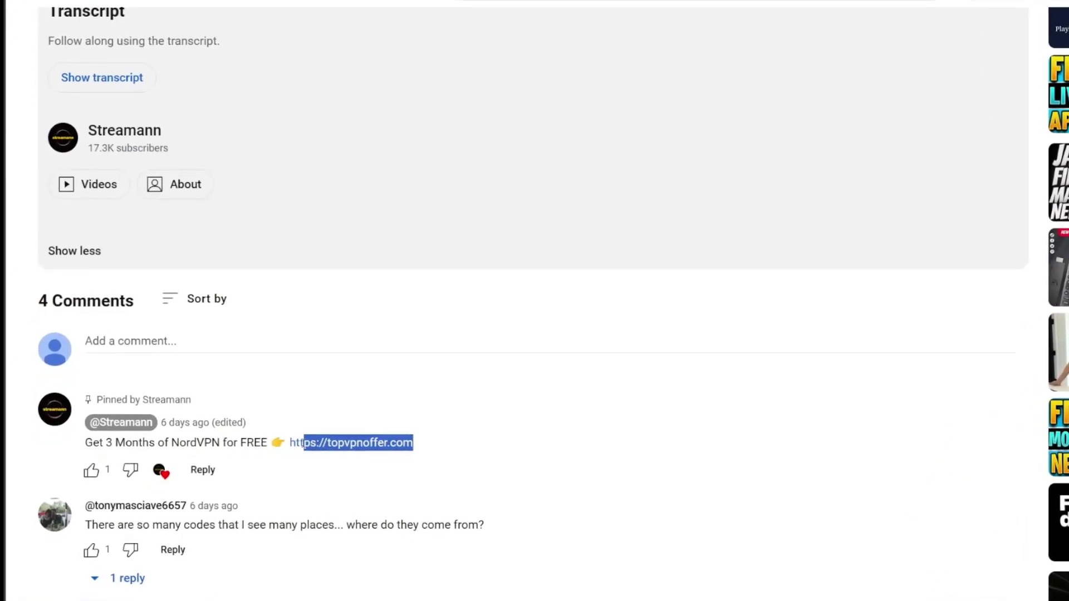
{"action": "left_click", "coordinate": [440, 422]}
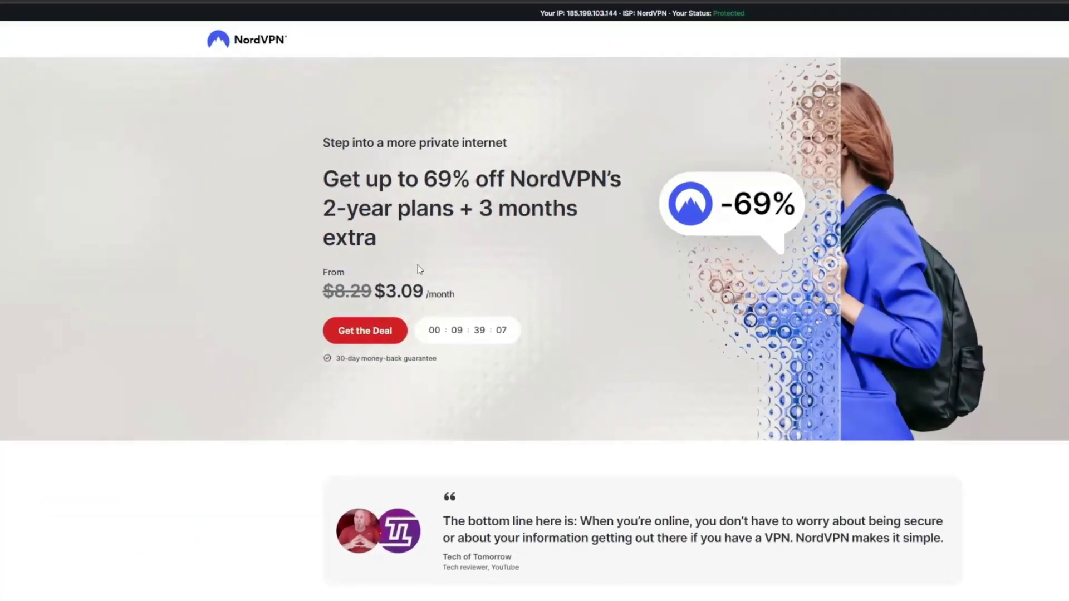
{"action": "left_click_drag", "start_coordinate": [481, 210], "coordinate": [586, 234]}
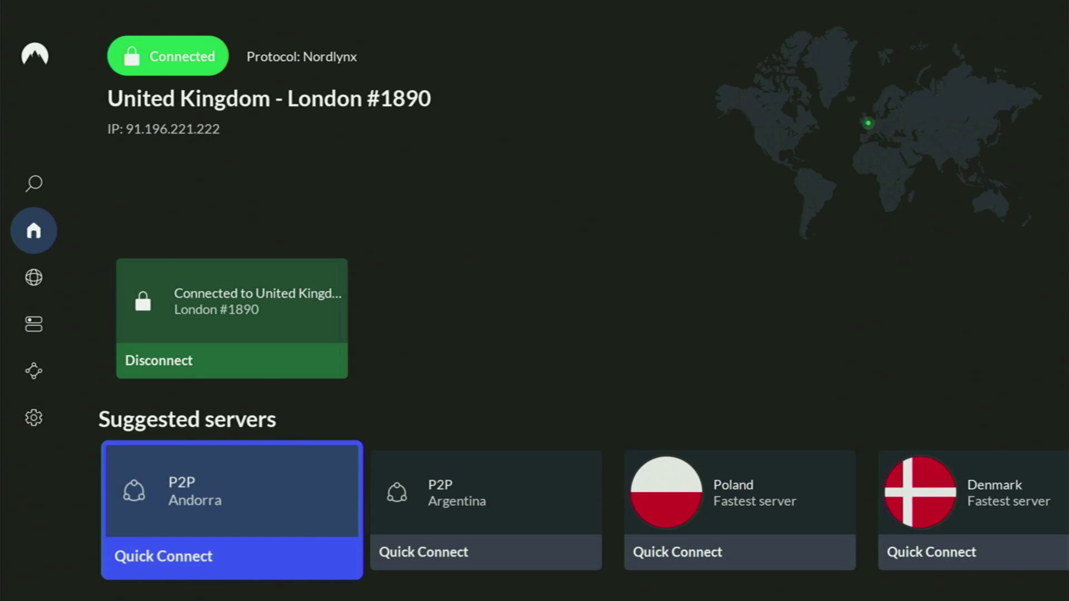
Step: Go to the Fire TV Home section and launch Downloader from the recently used apps row
{"action": "key", "text": "Home"}
{"action": "key", "text": "Right"}
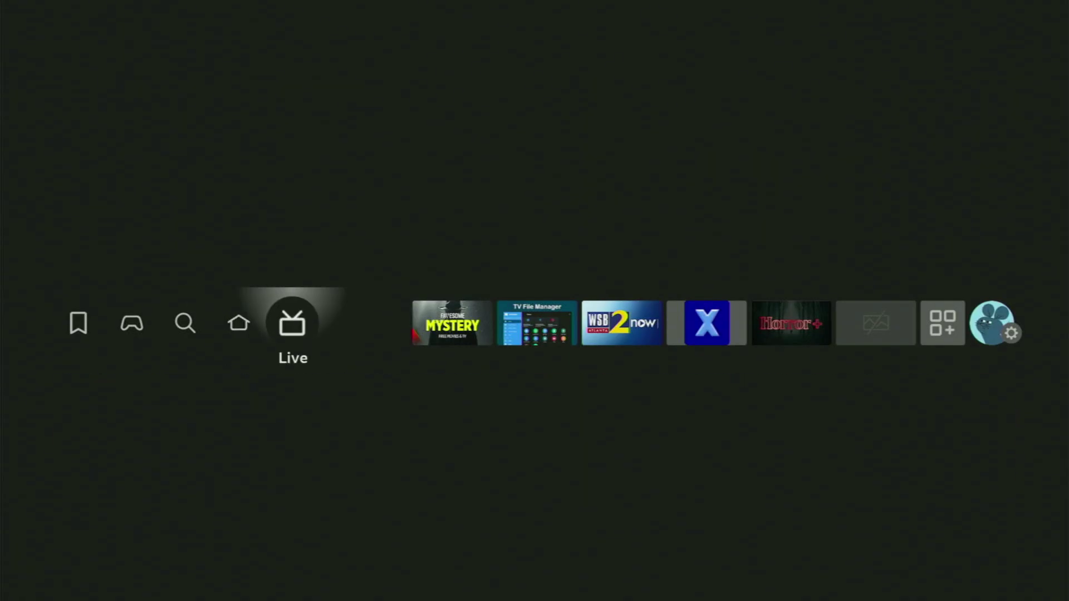
{"action": "key", "text": "Left"}
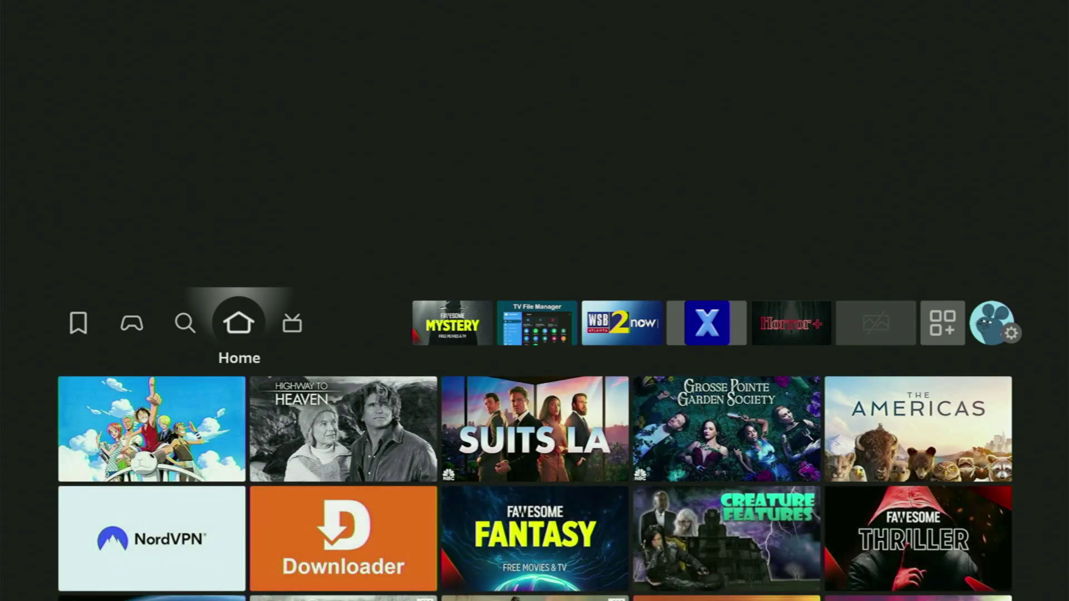
{"action": "key", "text": "Down"}
{"action": "key", "text": "Right"}
{"action": "key", "text": "Return"}
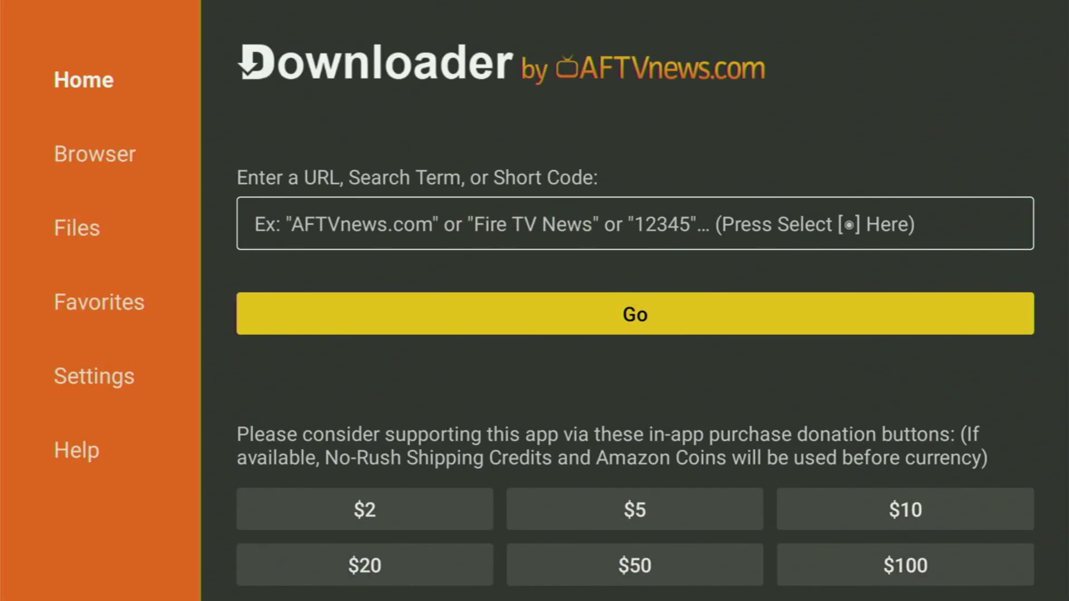
Step: Enter short code 28907 in Downloader's URL field and press Go
{"action": "key", "text": "Up"}
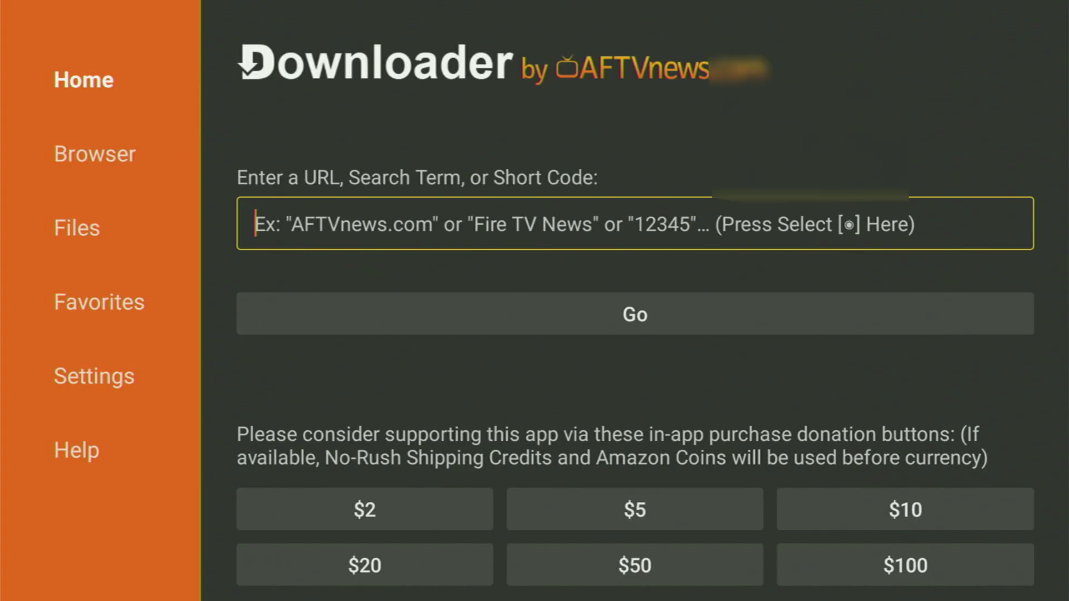
{"action": "key", "text": "Return"}
{"action": "key", "text": "Up"}
{"action": "key", "text": "Right"}
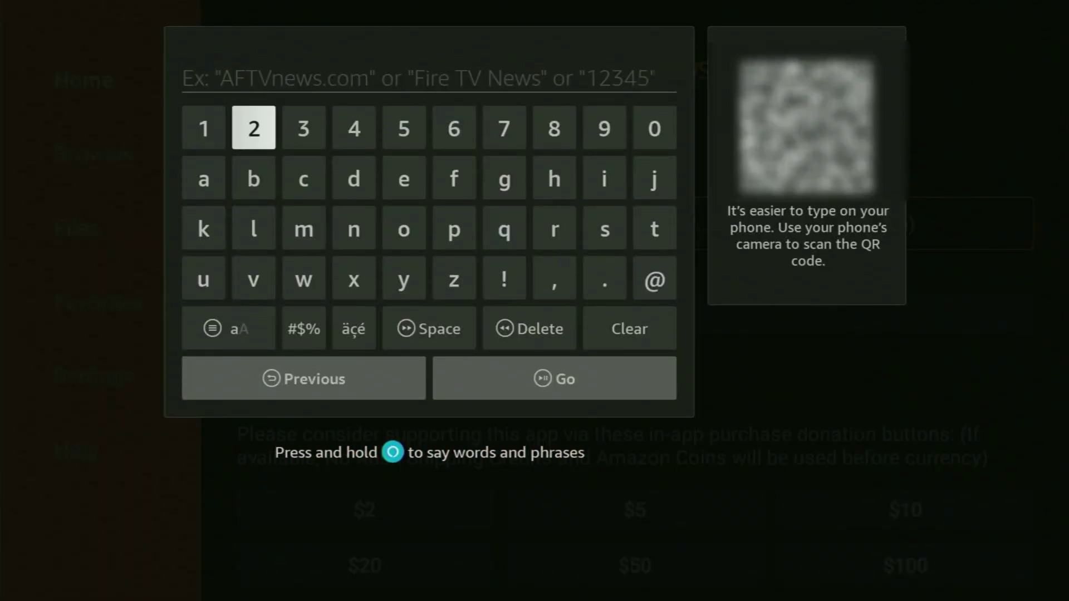
{"action": "key", "text": "Return"}
{"action": "key", "text": "Left"}
{"action": "key", "text": "Left"}
{"action": "key", "text": "Left"}
{"action": "key", "text": "Left"}
{"action": "key", "text": "Return"}
{"action": "key", "text": "Right"}
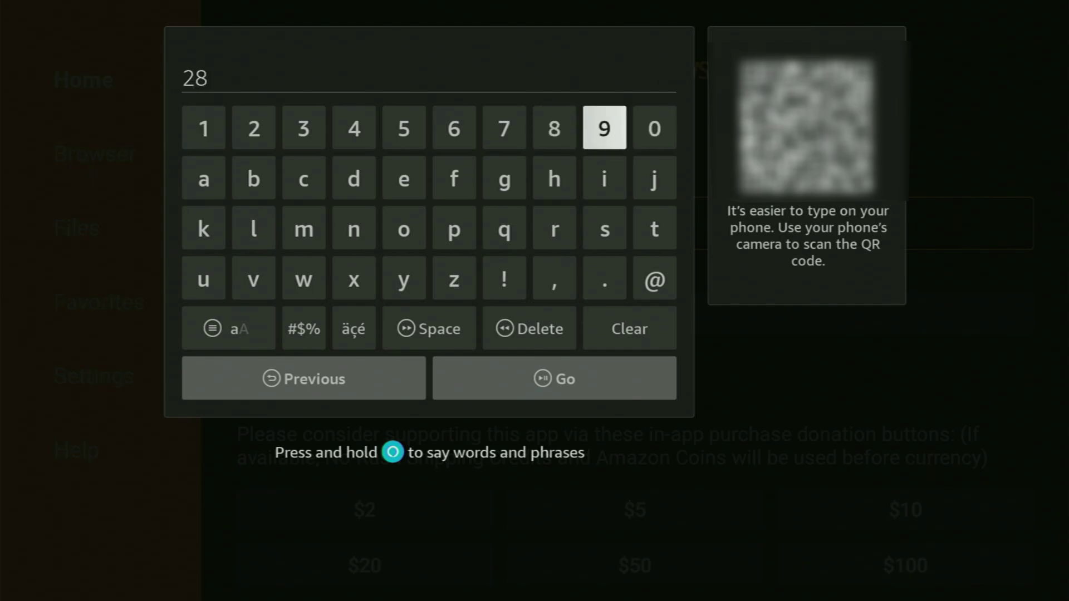
{"action": "key", "text": "Return"}
{"action": "key", "text": "Right"}
{"action": "key", "text": "Return"}
{"action": "key", "text": "Left"}
{"action": "key", "text": "Left"}
{"action": "key", "text": "Left"}
{"action": "key", "text": "Return"}
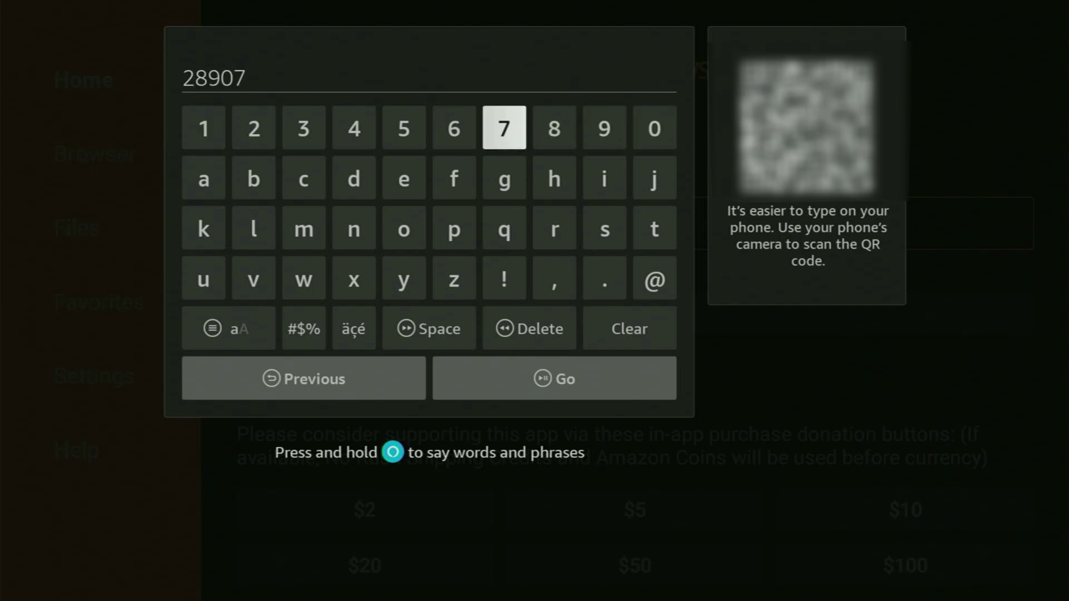
{"action": "key", "text": "Down"}
{"action": "key", "text": "Down"}
{"action": "key", "text": "Down"}
{"action": "key", "text": "Down"}
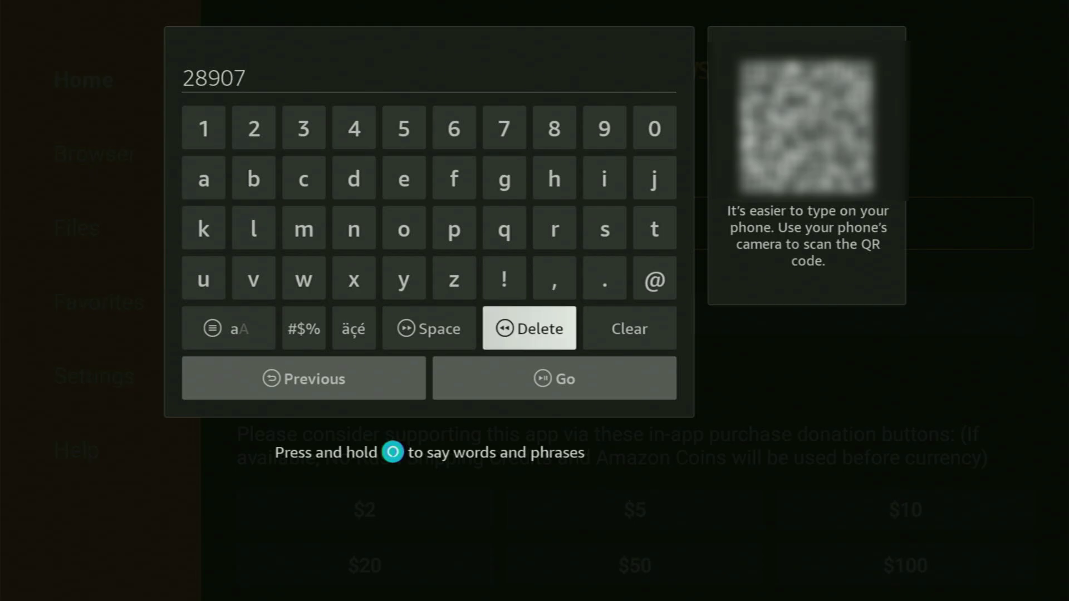
{"action": "key", "text": "Down"}
{"action": "key", "text": "Return"}
{"action": "key", "text": "Return"}
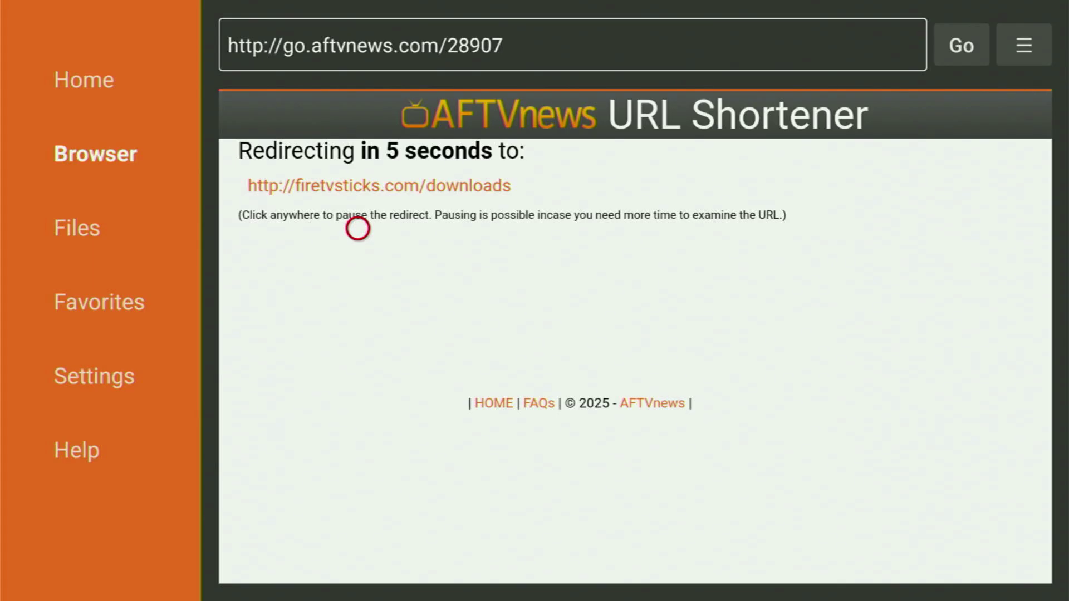
Step: Scroll the download page to Choose a Category and open IPTV Players
{"action": "key", "text": "Menu"}
{"action": "key", "text": "Escape"}
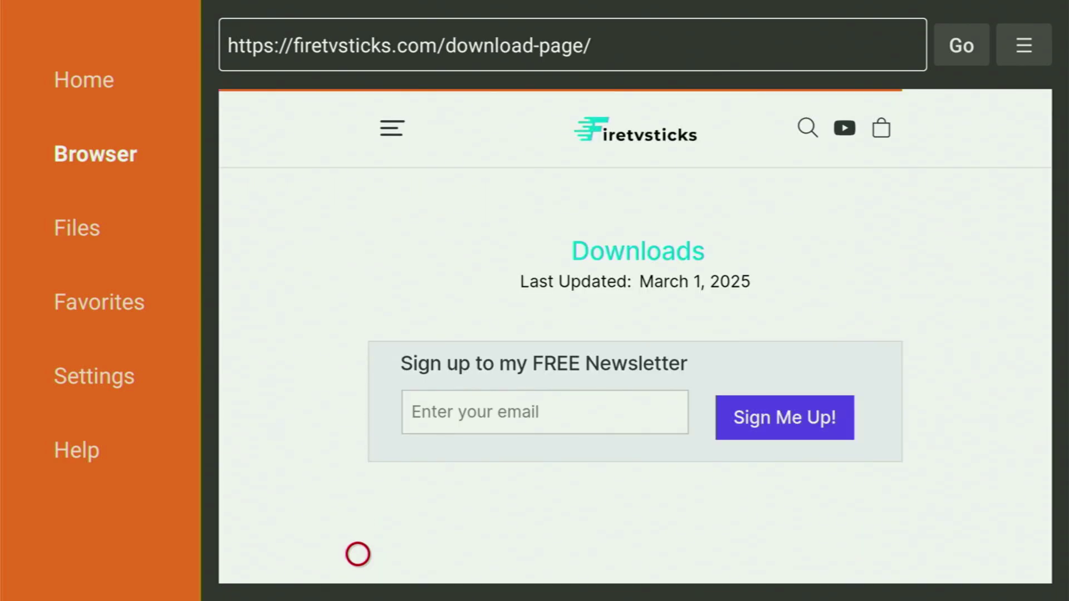
{"action": "scroll", "coordinate": [358, 557], "scroll_direction": "down", "scroll_amount": 6}
{"action": "scroll", "coordinate": [358, 561], "scroll_direction": "down", "scroll_amount": 4}
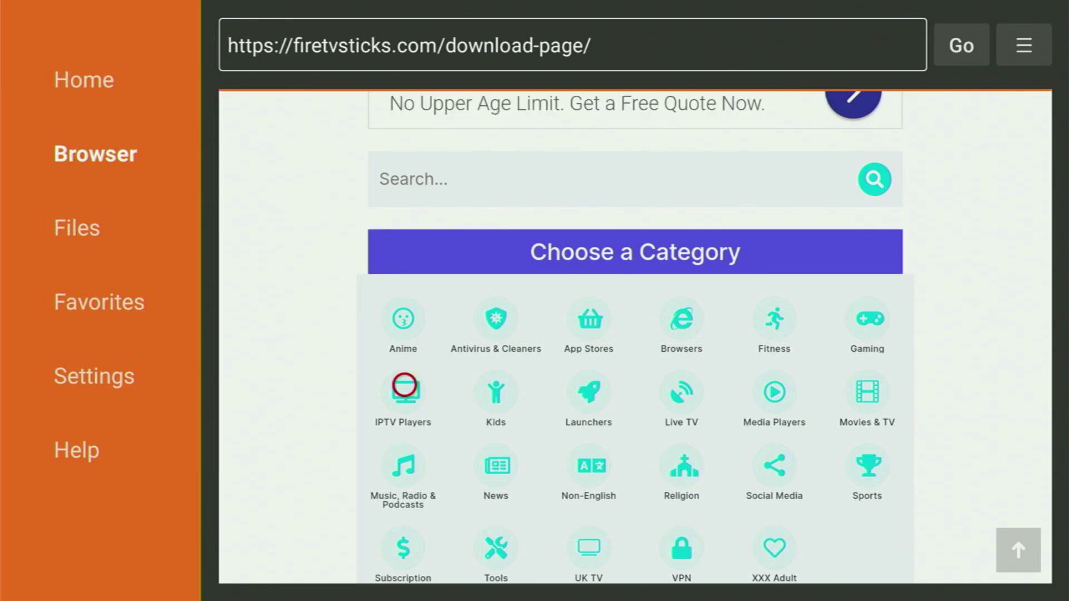
{"action": "left_click", "coordinate": [405, 385]}
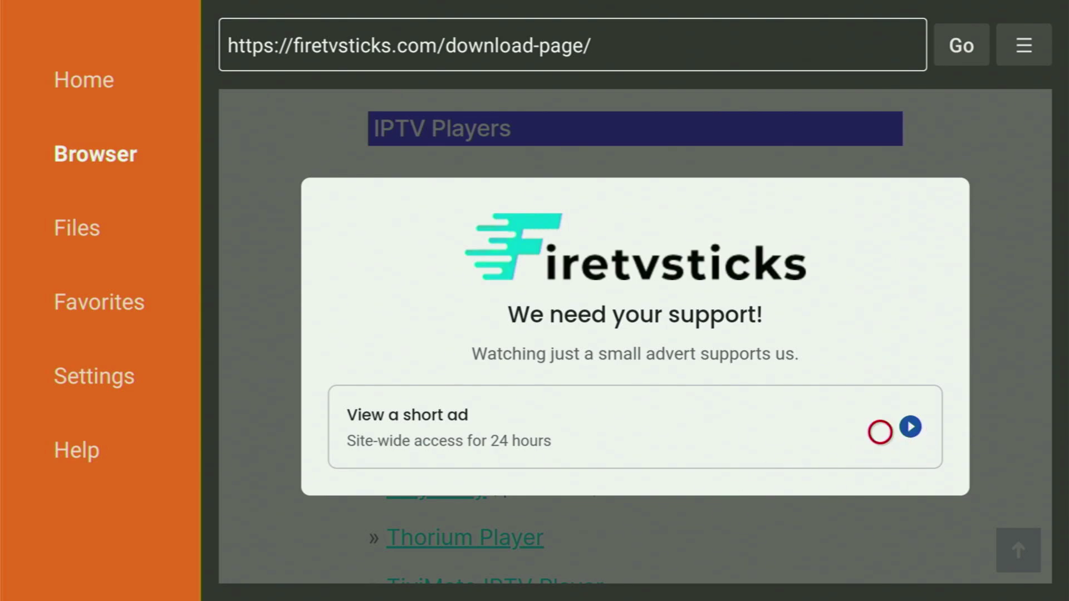
Step: Get past the ads to reach the Download IPTV Smarters Pro page
{"action": "left_click", "coordinate": [912, 428]}
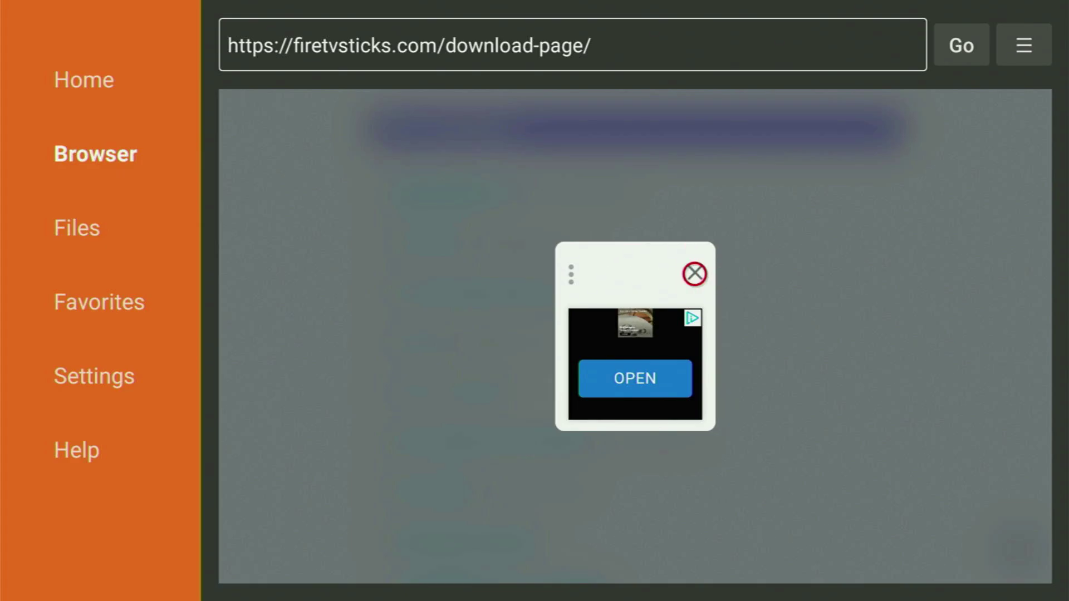
{"action": "left_click", "coordinate": [694, 273]}
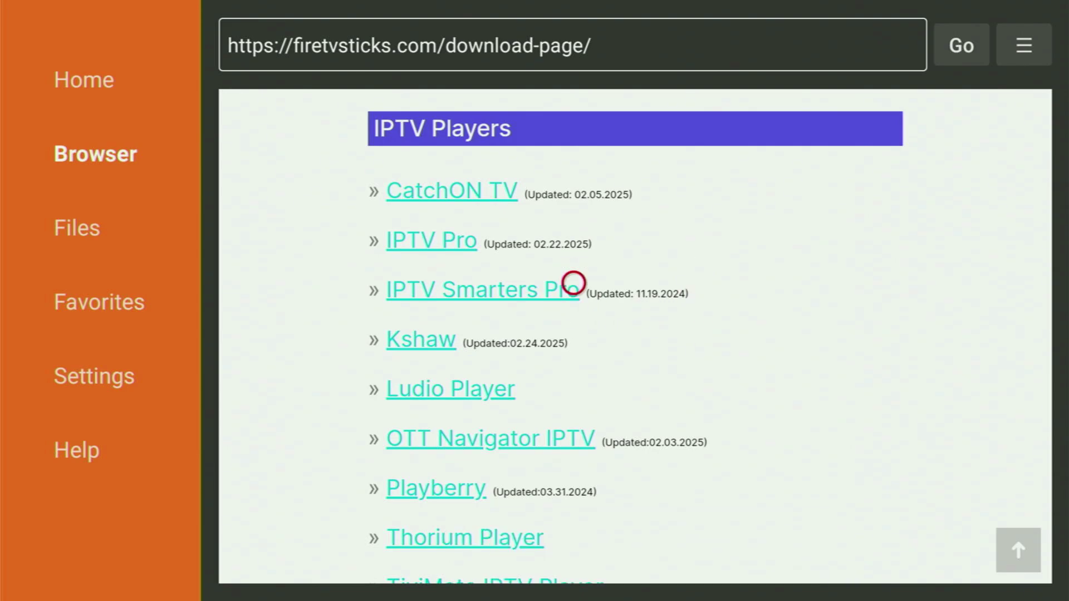
{"action": "left_click", "coordinate": [453, 283]}
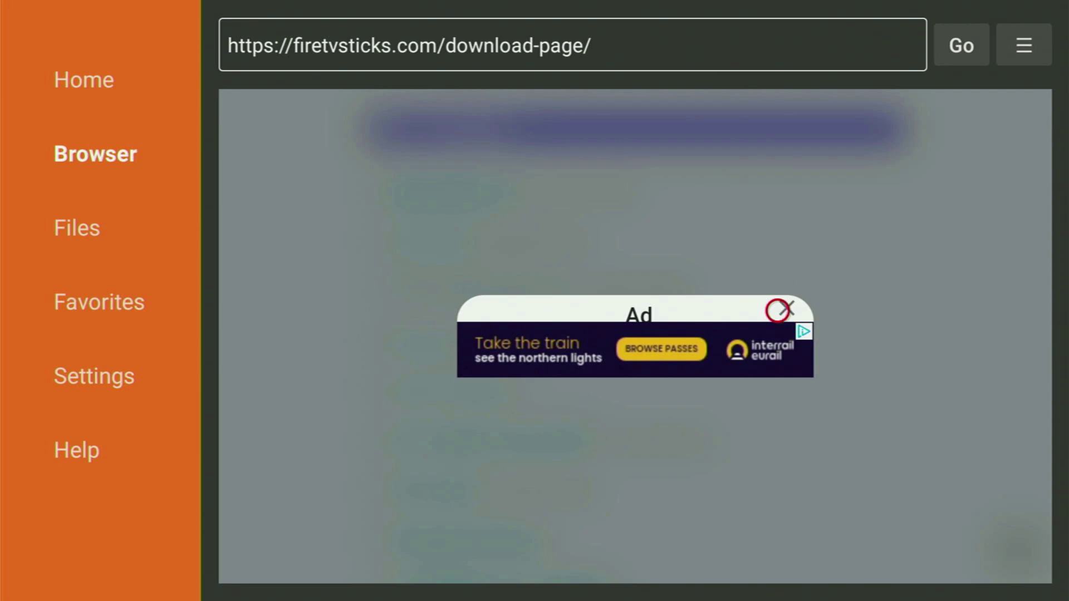
{"action": "left_click", "coordinate": [778, 310]}
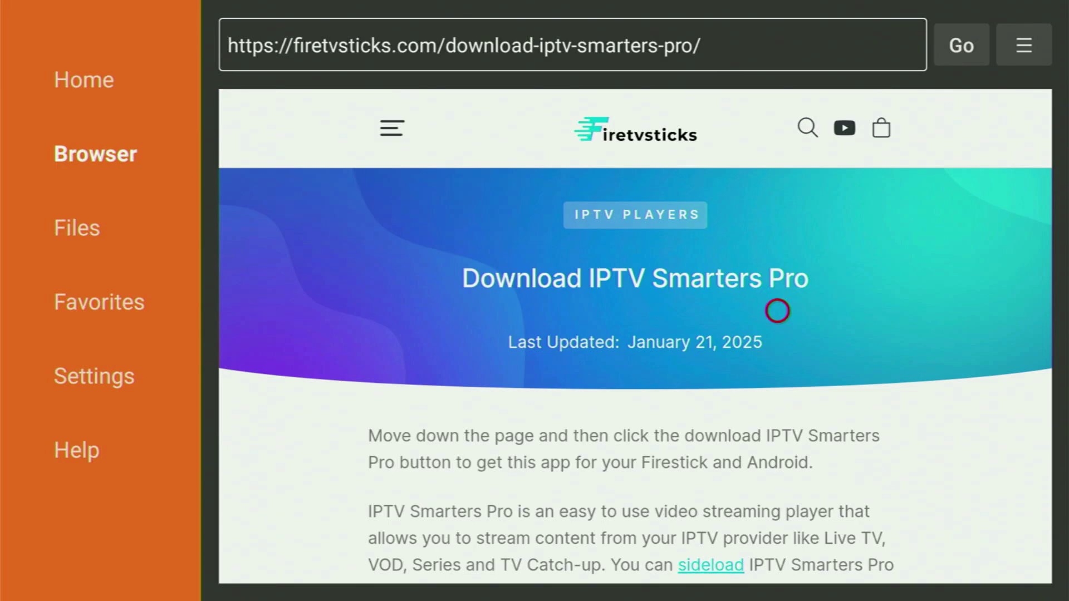
Step: Download the 16.9 MB Classic IPTV Smarters Pro APK and start its installer
{"action": "scroll", "coordinate": [778, 561], "scroll_direction": "down", "scroll_amount": 15}
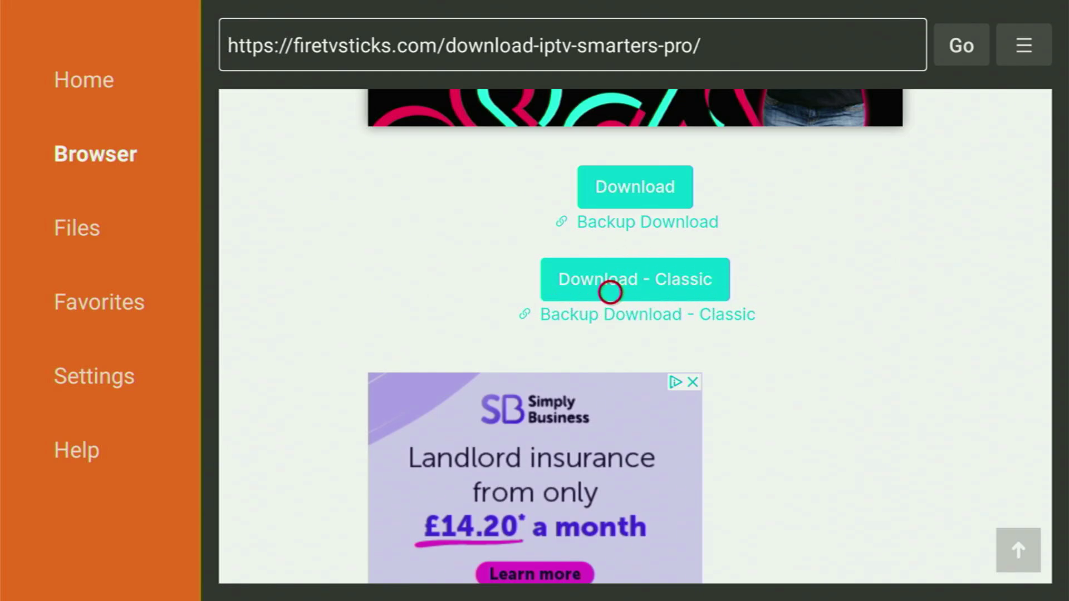
{"action": "left_click", "coordinate": [611, 292]}
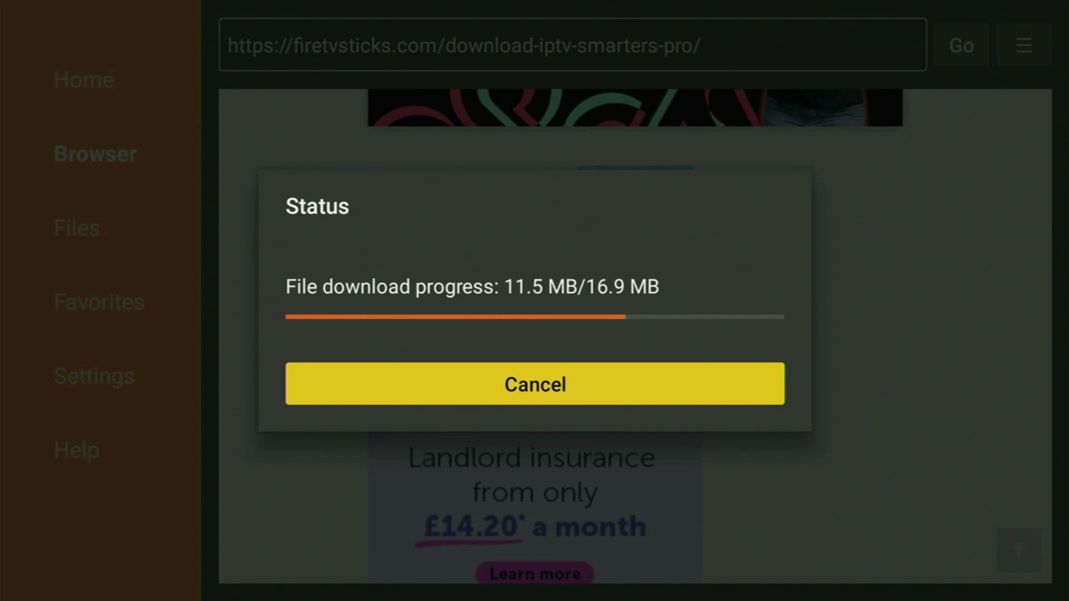
{"action": "key", "text": "Return"}
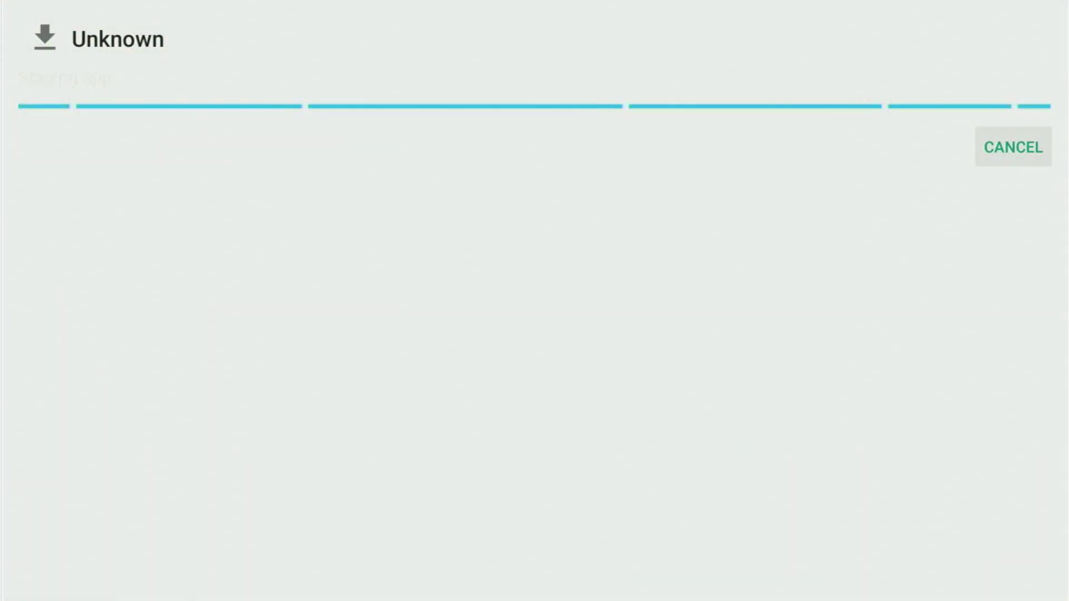
Step: Install IPTV Smarters Pro, finish with Done, and delete the downloaded APK file
{"action": "key", "text": "Right"}
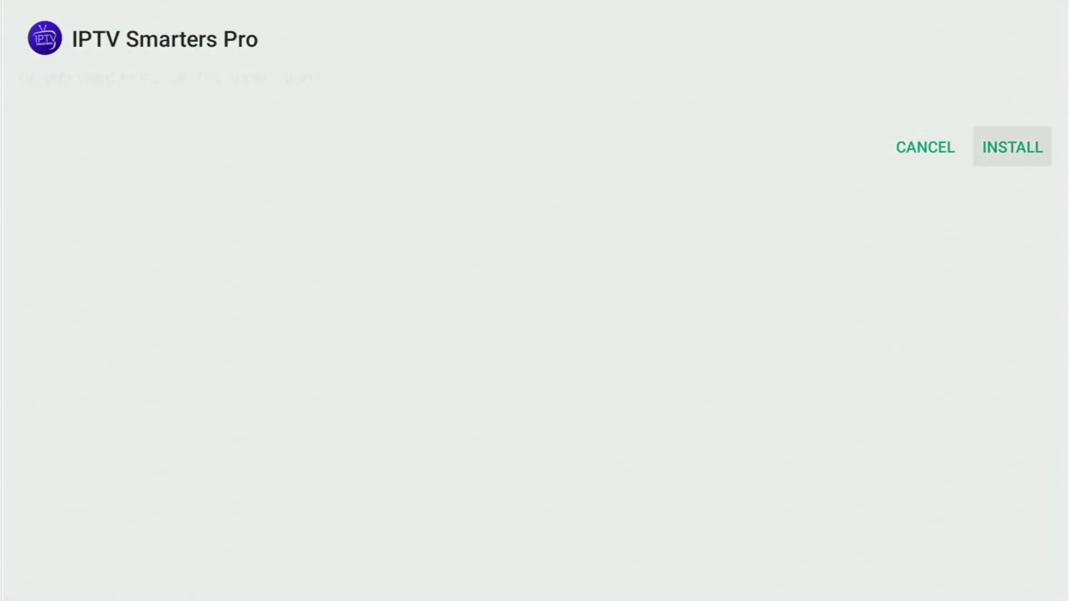
{"action": "key", "text": "Return"}
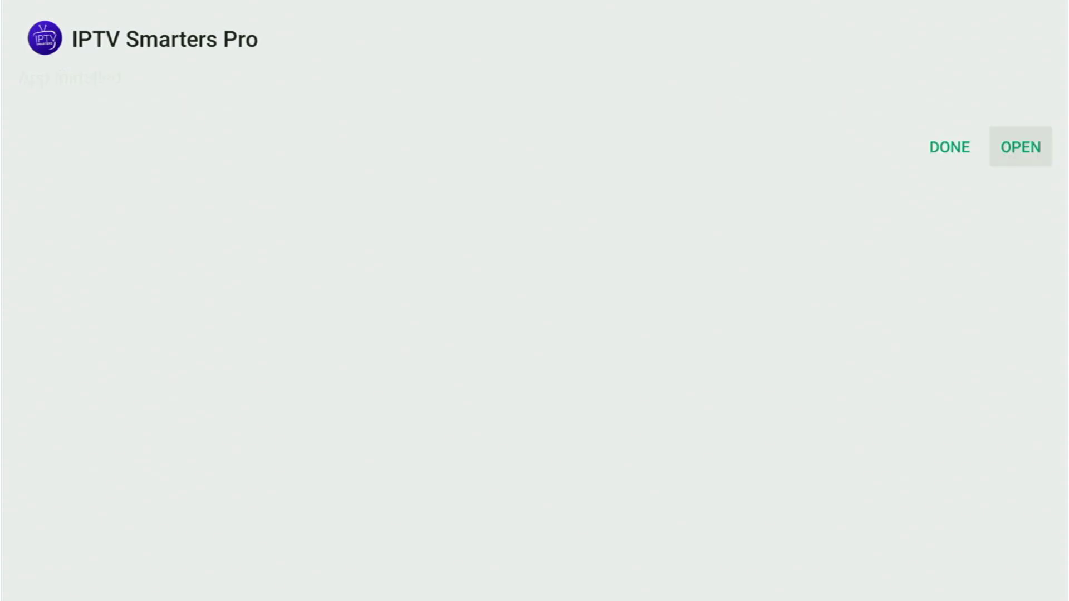
{"action": "key", "text": "Left"}
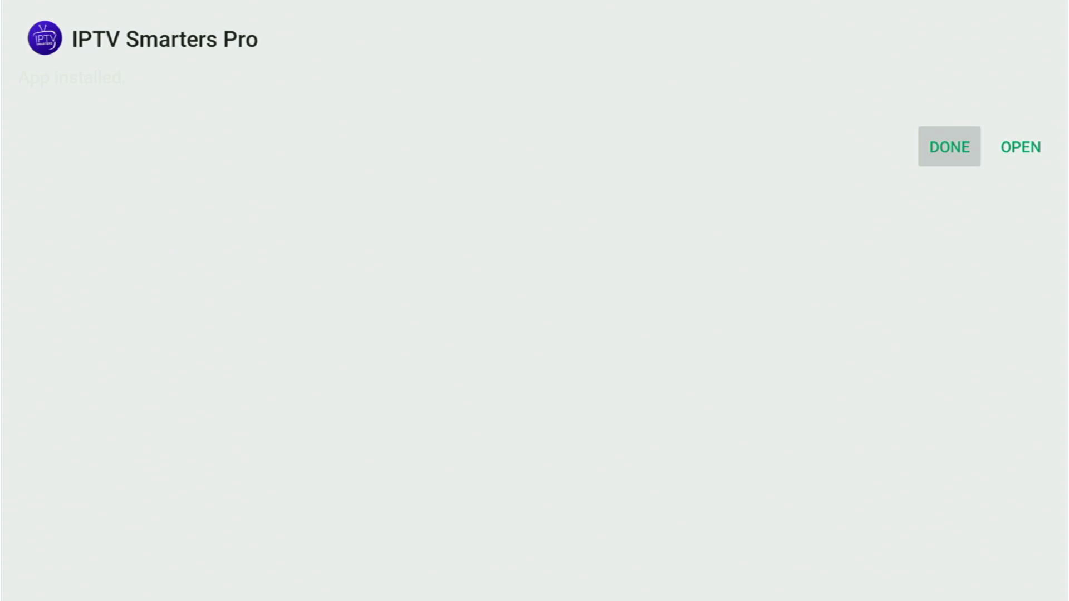
{"action": "key", "text": "Return"}
{"action": "key", "text": "Return"}
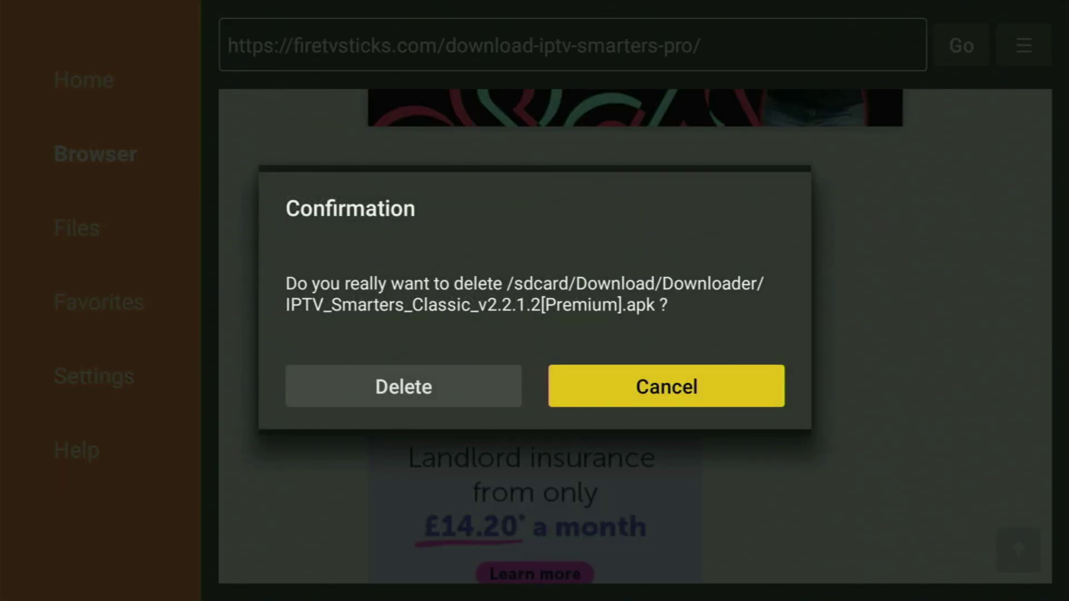
{"action": "key", "text": "Left"}
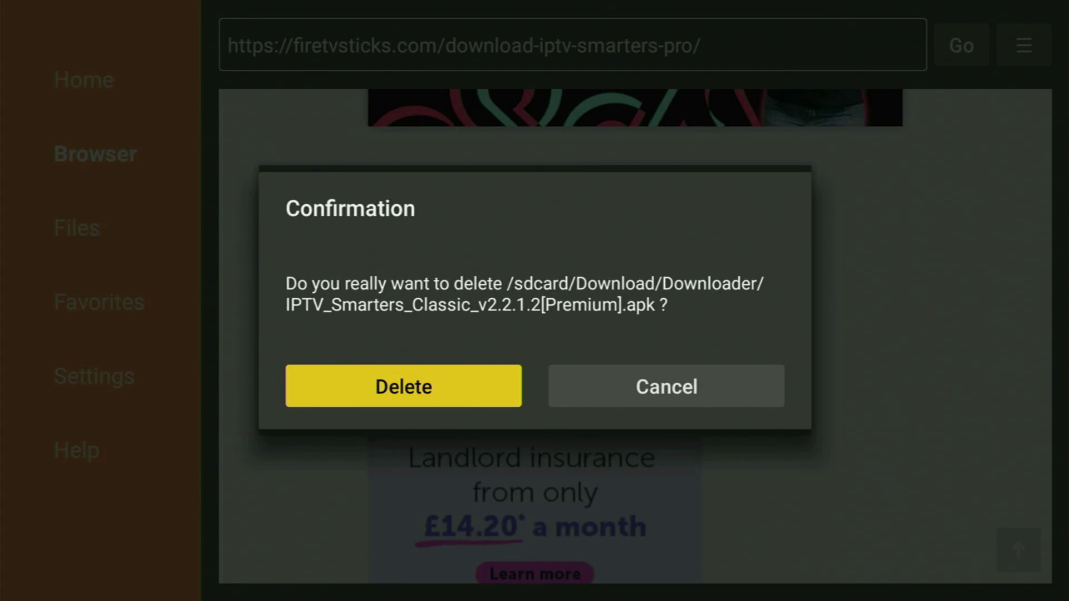
{"action": "key", "text": "Return"}
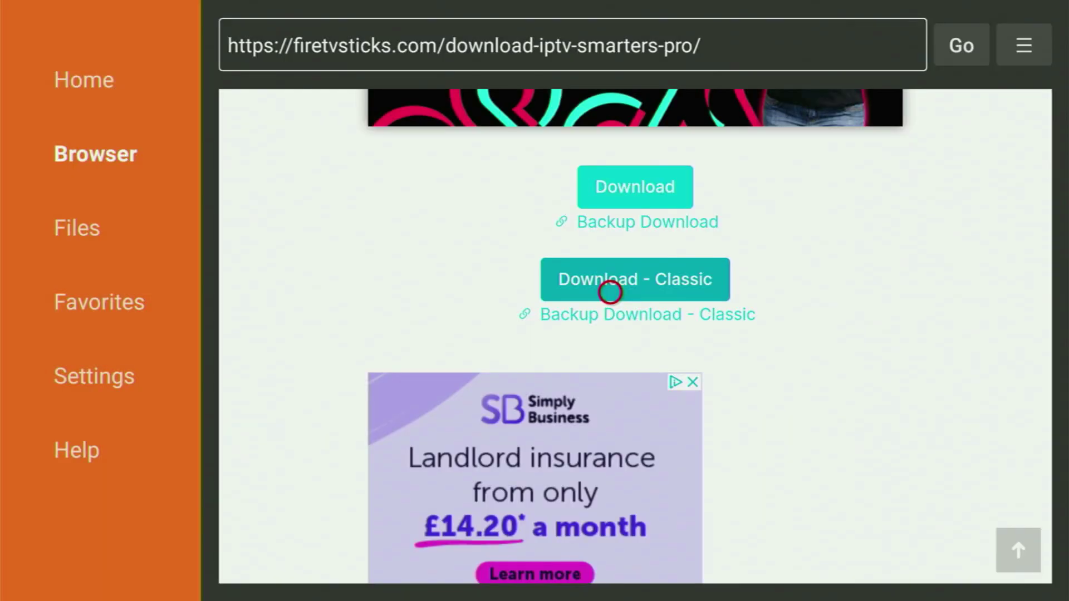
Step: Go home, open the Your Apps & Channels grid, and highlight IPTV Smarters
{"action": "key", "text": "Home"}
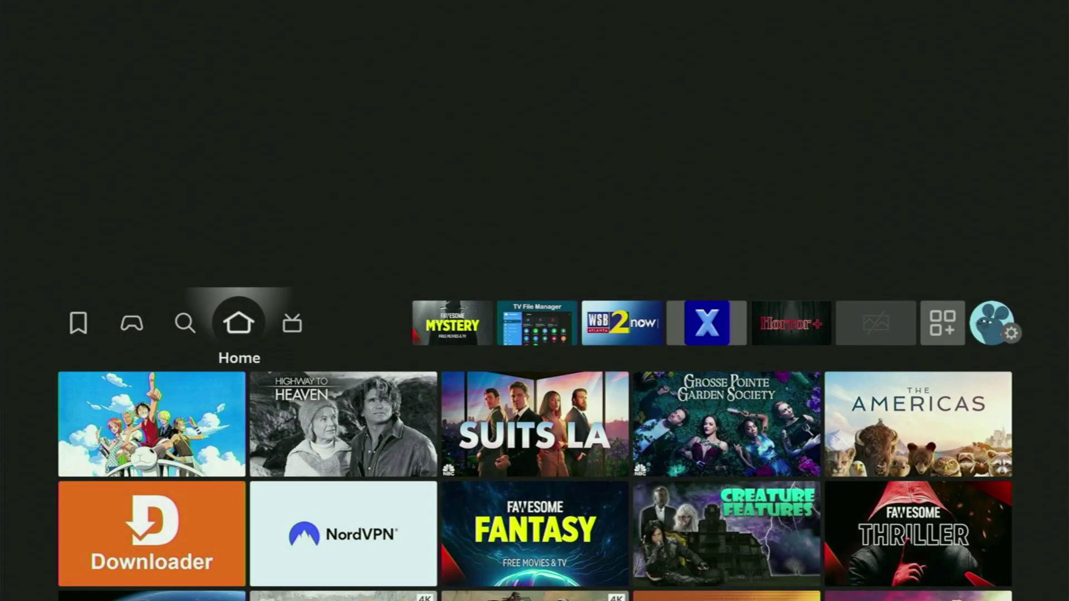
{"action": "key", "text": "Right"}
{"action": "key", "text": "Right"}
{"action": "key", "text": "Right"}
{"action": "key", "text": "Right"}
{"action": "key", "text": "Right"}
{"action": "key", "text": "Right"}
{"action": "key", "text": "Right"}
{"action": "key", "text": "Right"}
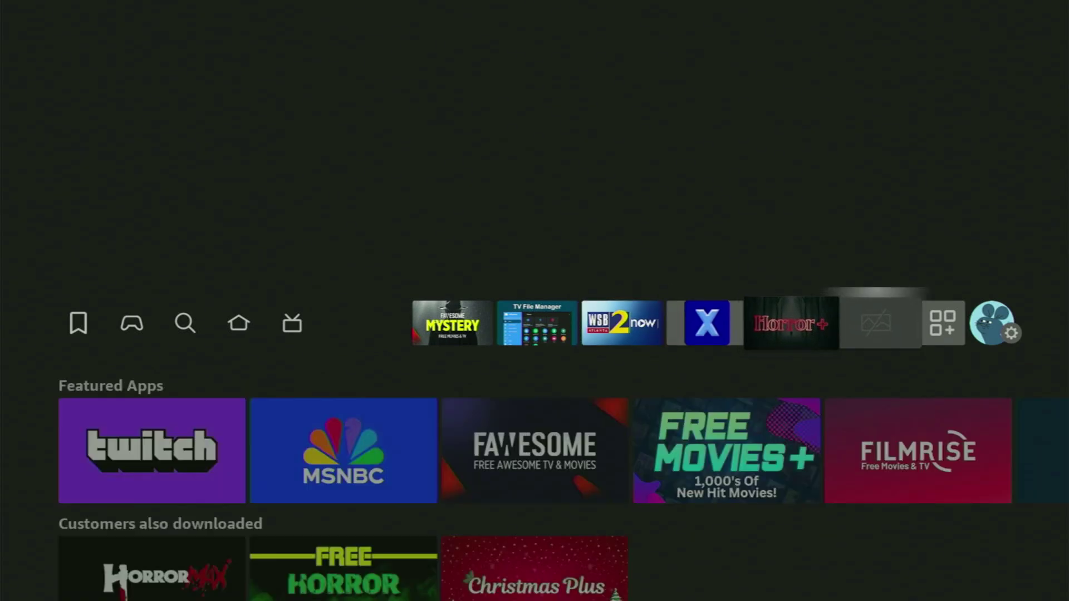
{"action": "key", "text": "Return"}
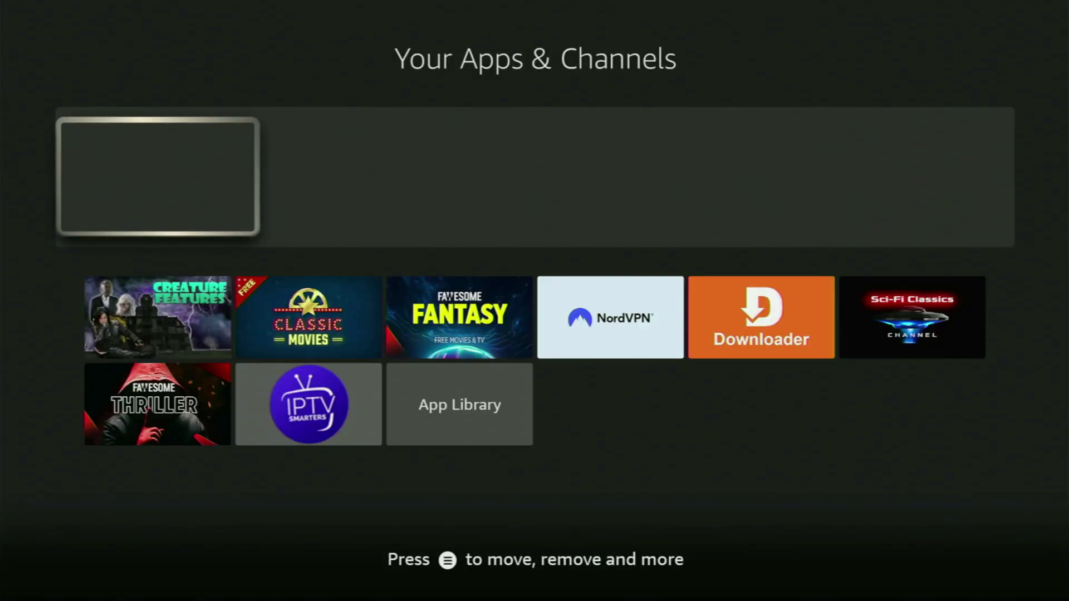
{"action": "key", "text": "Down"}
{"action": "key", "text": "Down"}
{"action": "key", "text": "Right"}
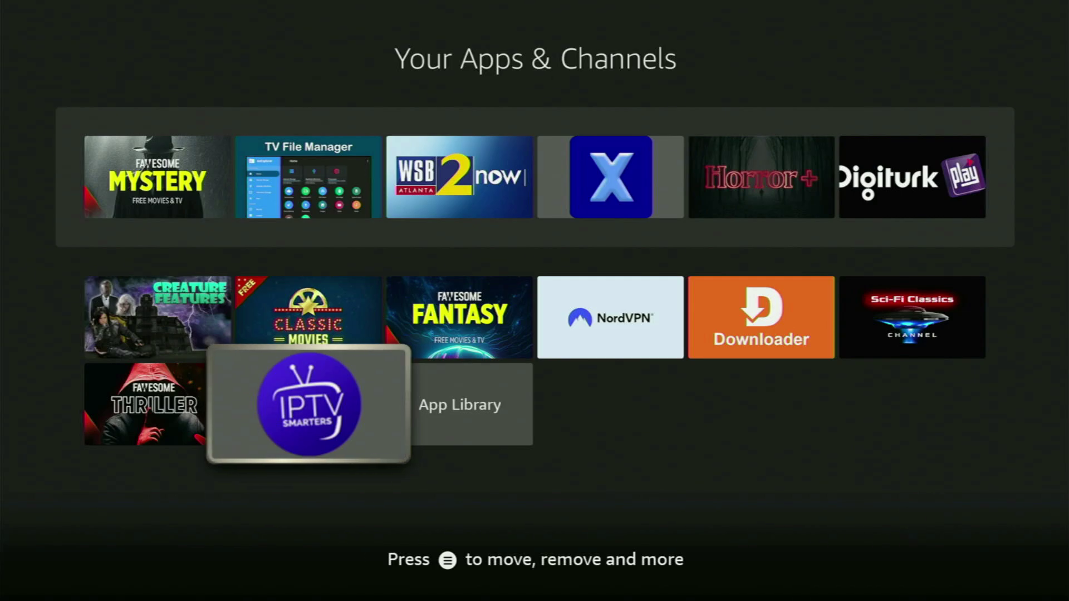
Step: Move IPTV Smarters to the front of Your Apps & Channels, then highlight NordVPN
{"action": "key", "text": "Menu"}
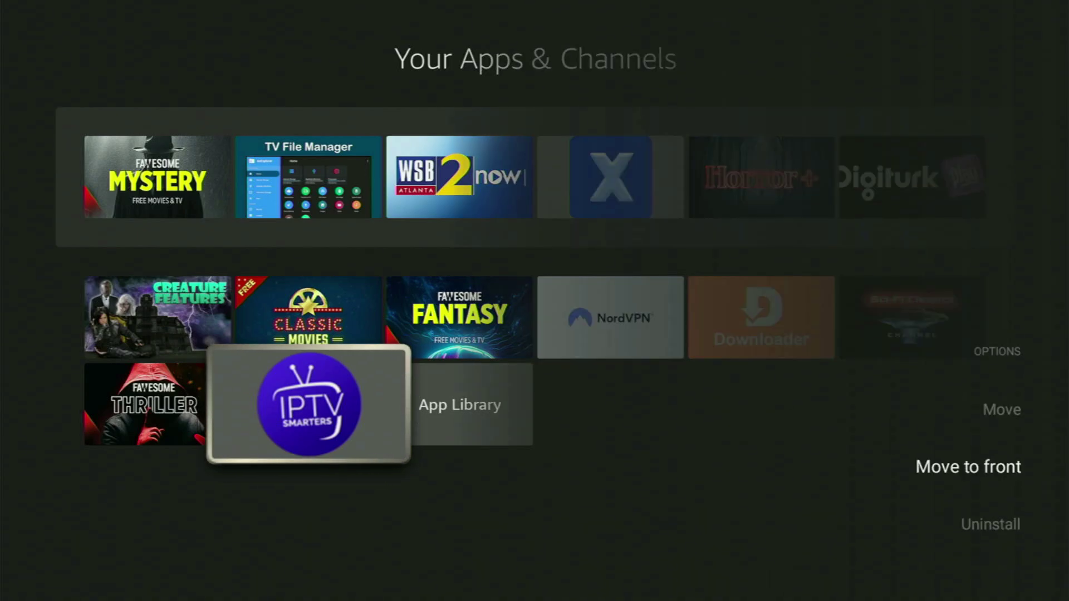
{"action": "key", "text": "Return"}
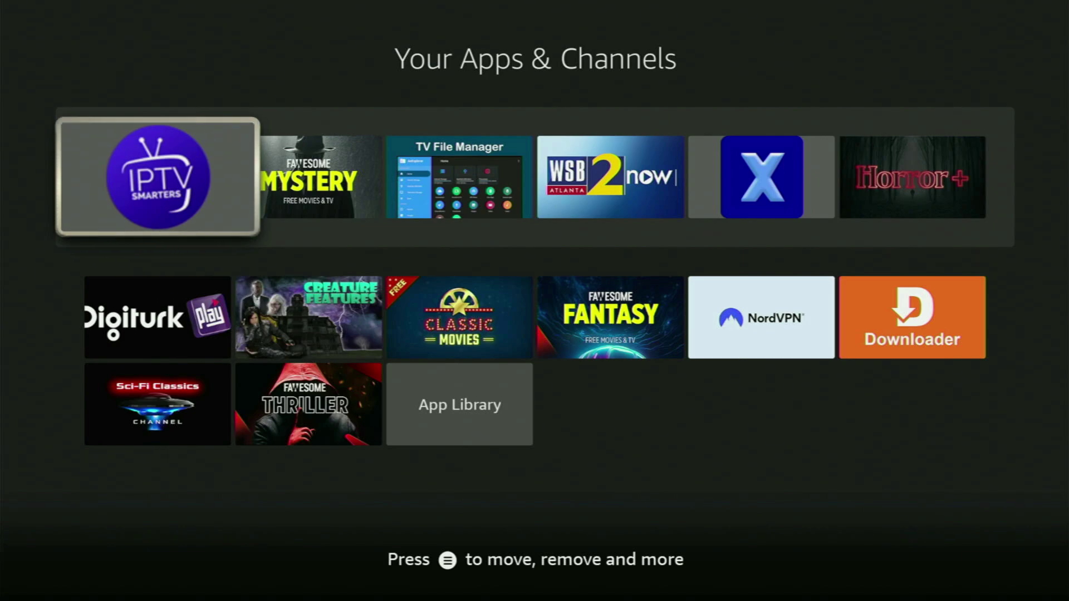
{"action": "key", "text": "Down"}
{"action": "key", "text": "Right"}
{"action": "key", "text": "Right"}
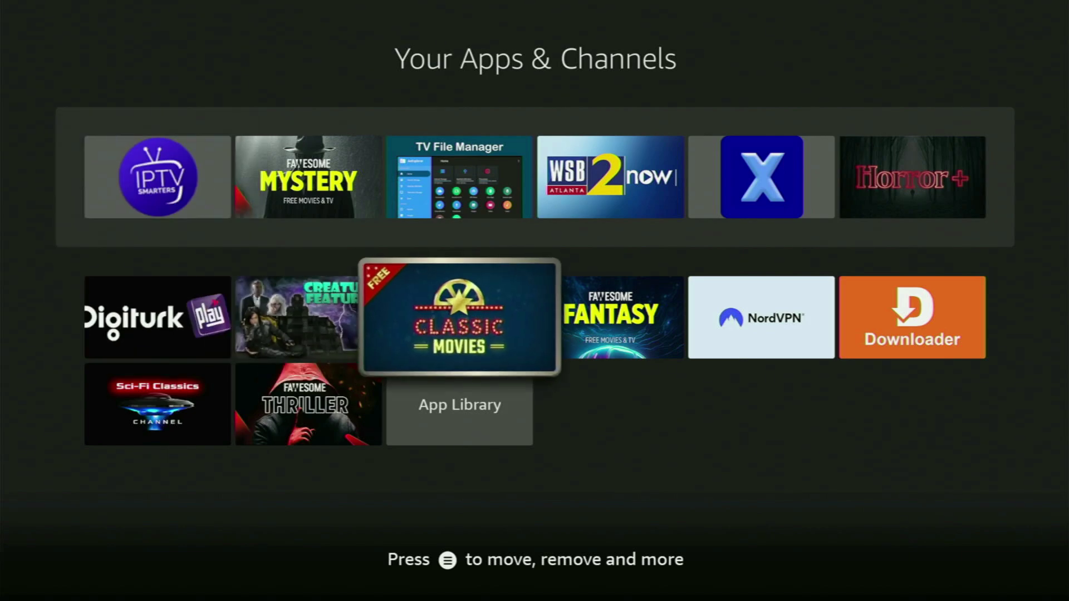
{"action": "key", "text": "Right"}
{"action": "key", "text": "Right"}
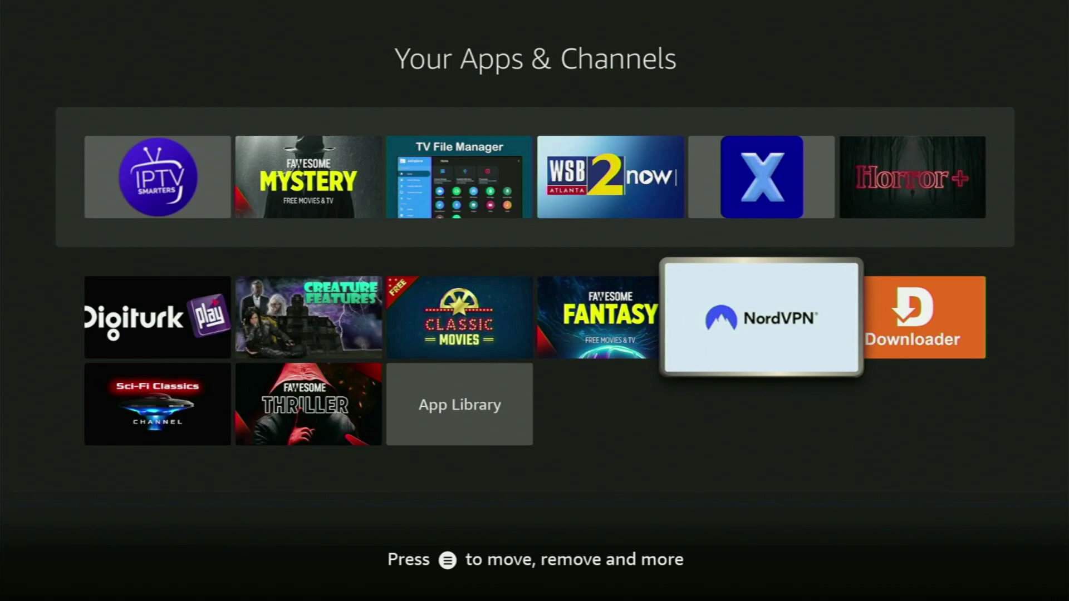